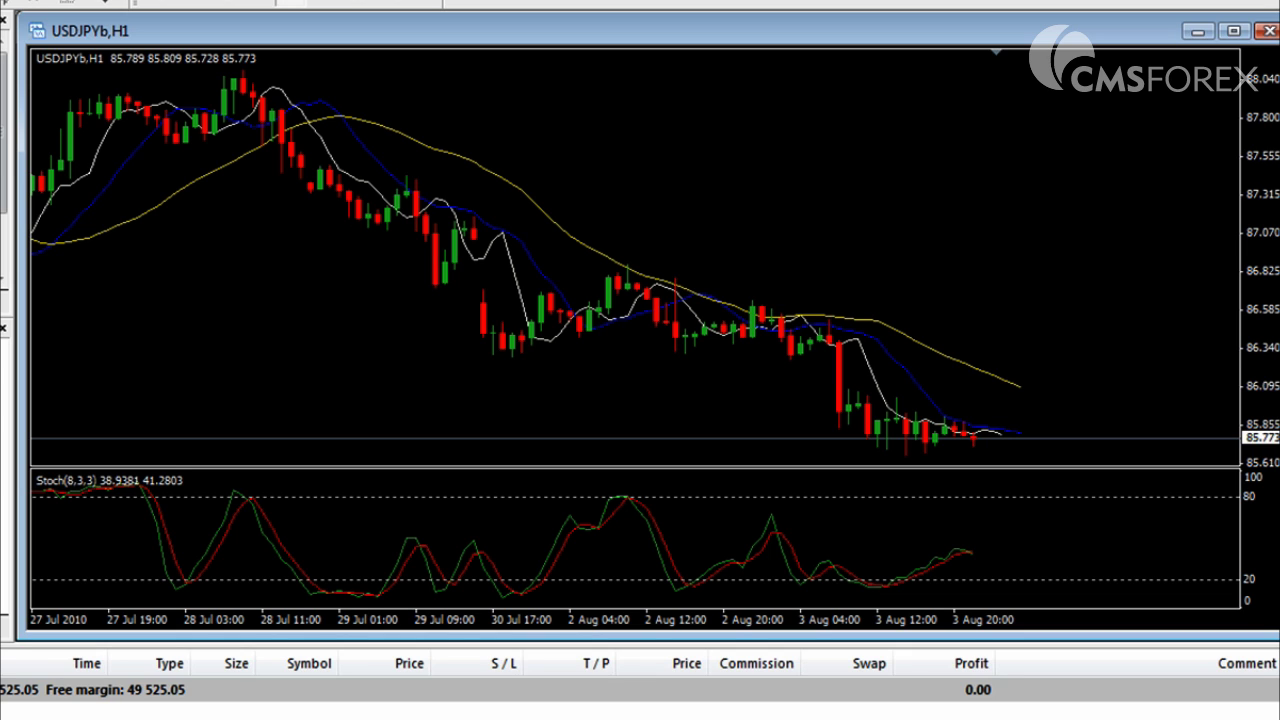
Step: Place MACD Sample on the USDJPYb H1 chart and keep its default settings
{"action": "left_click_drag", "start_coordinate": [293, 340], "coordinate": [295, 340]}
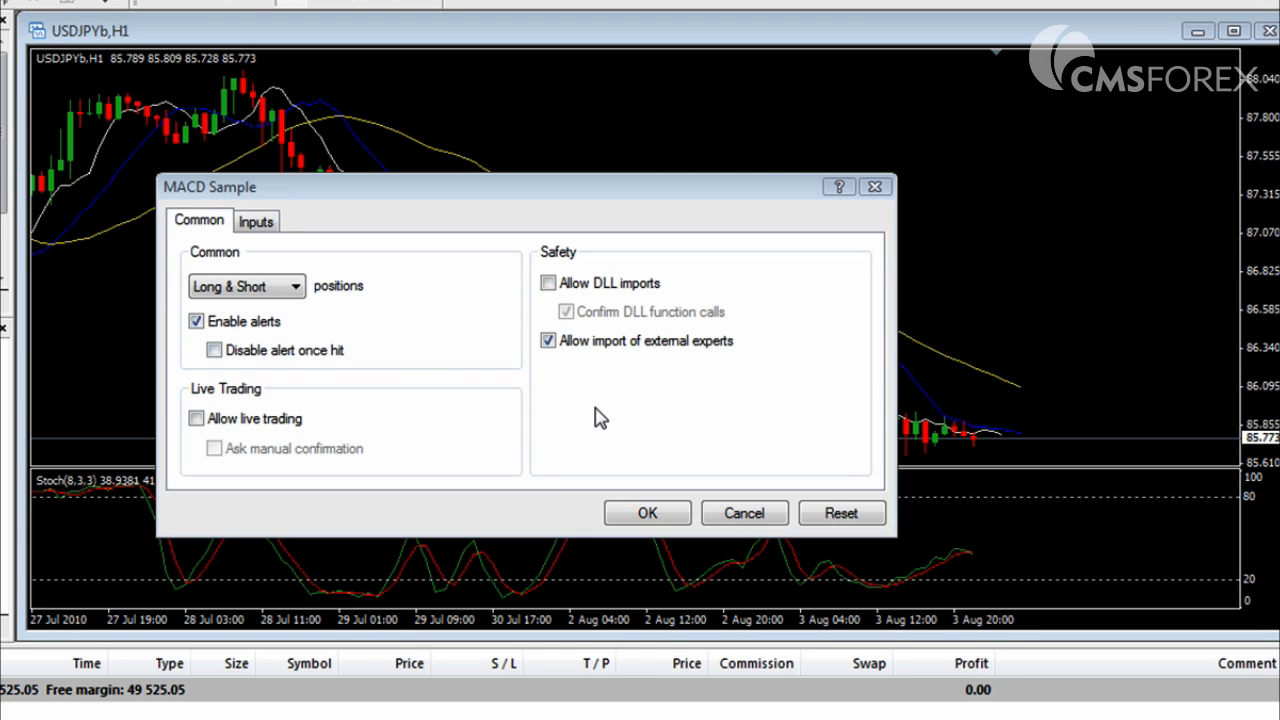
{"action": "left_click", "coordinate": [648, 513]}
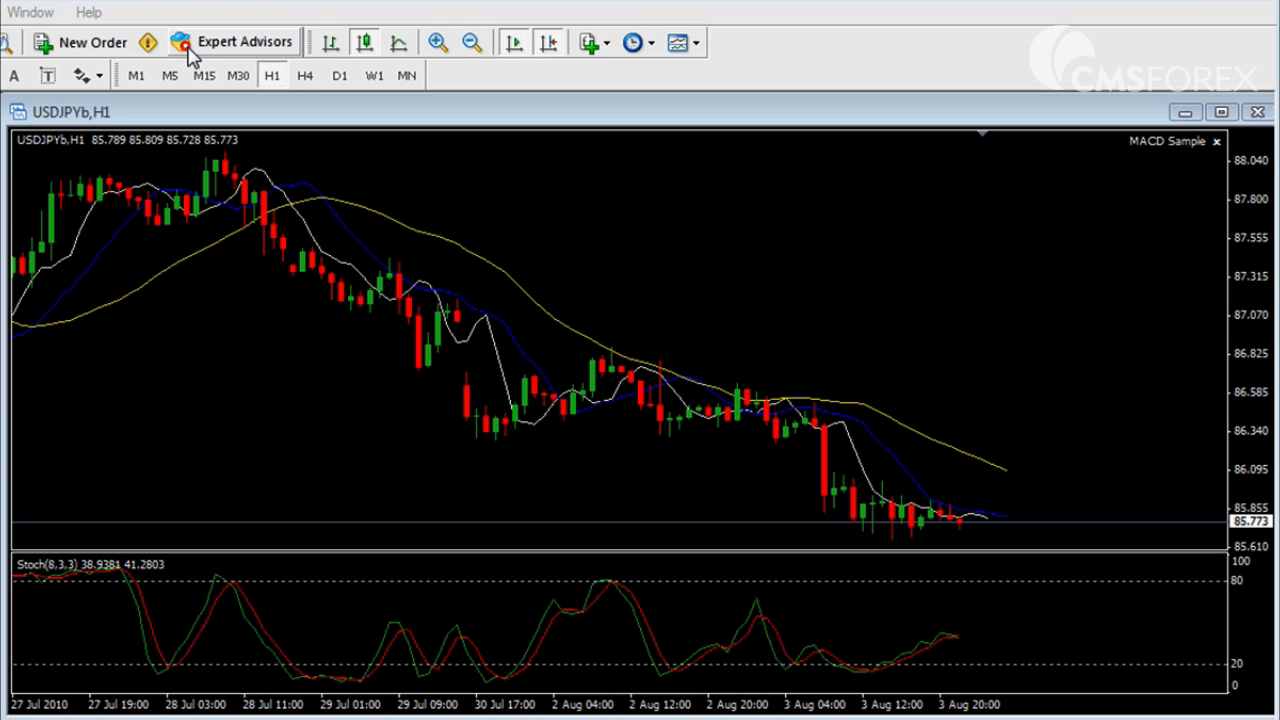
Step: Switch the Expert Advisors toolbar button off and back on so MACD Sample is active
{"action": "left_click", "coordinate": [226, 52]}
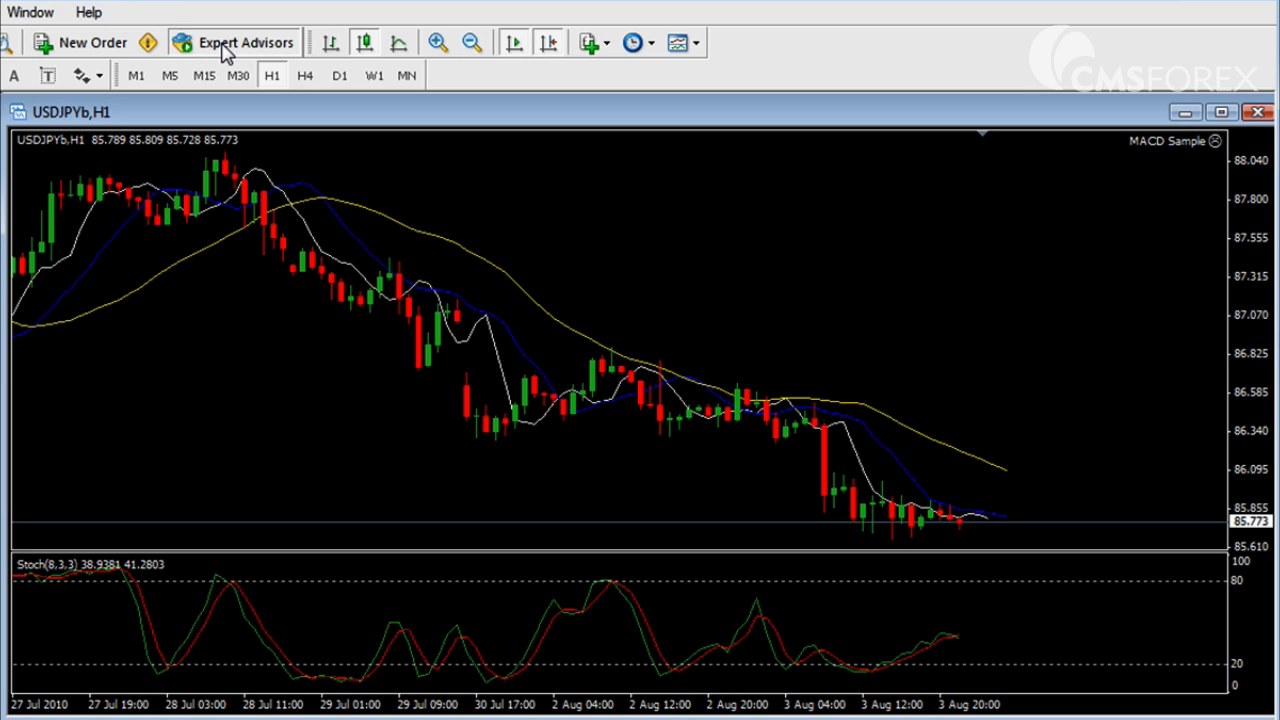
{"action": "left_click", "coordinate": [226, 52]}
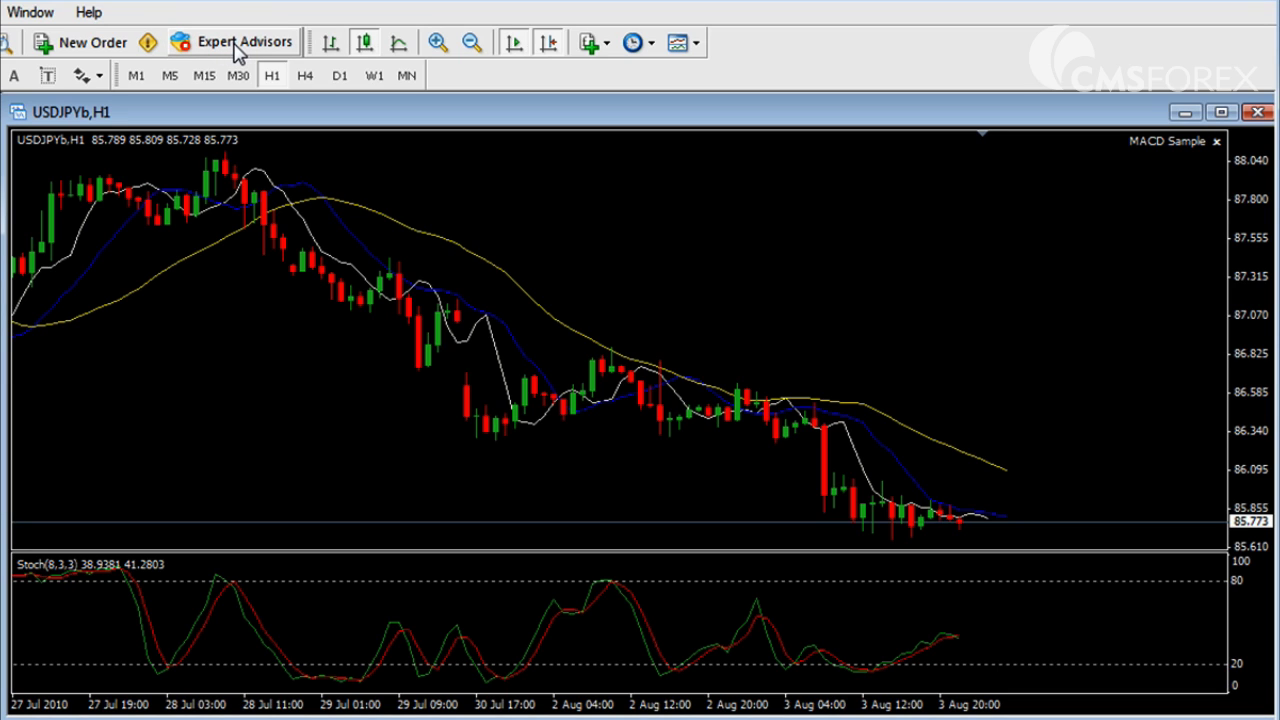
{"action": "left_click", "coordinate": [235, 52]}
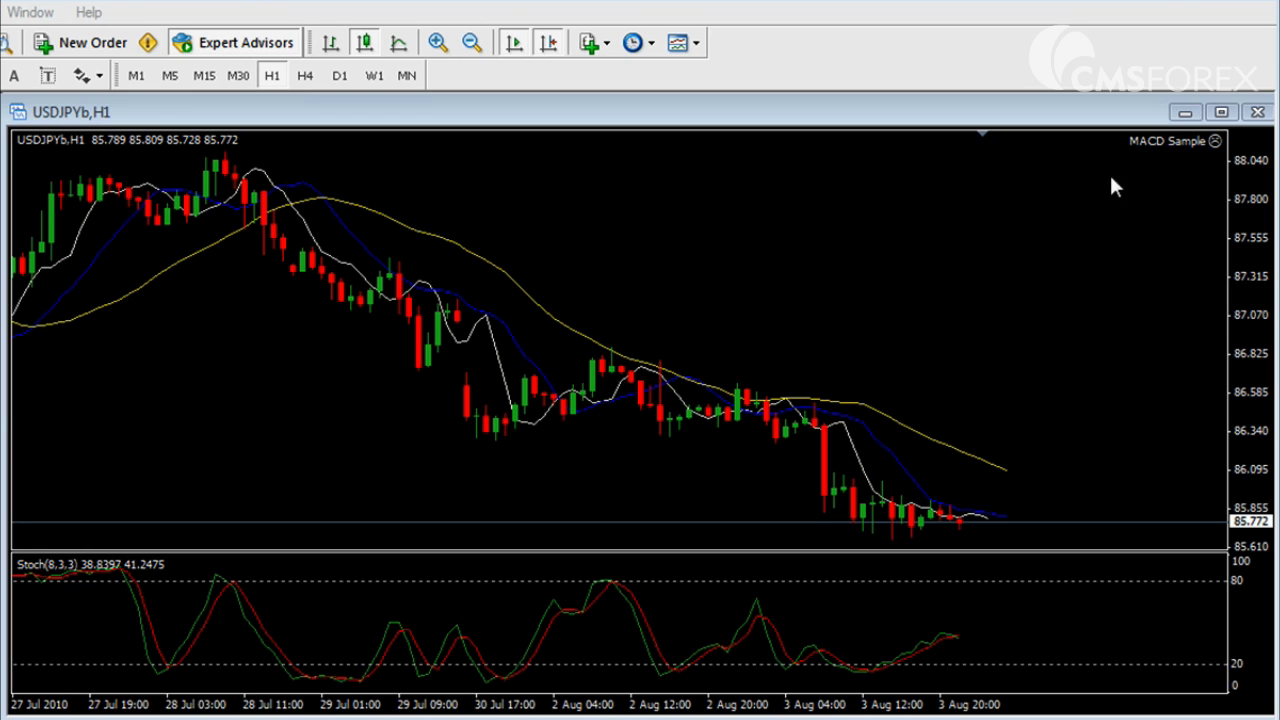
Step: Tick Allow live trading in MACD Sample's Common properties and apply it
{"action": "right_click", "coordinate": [826, 218]}
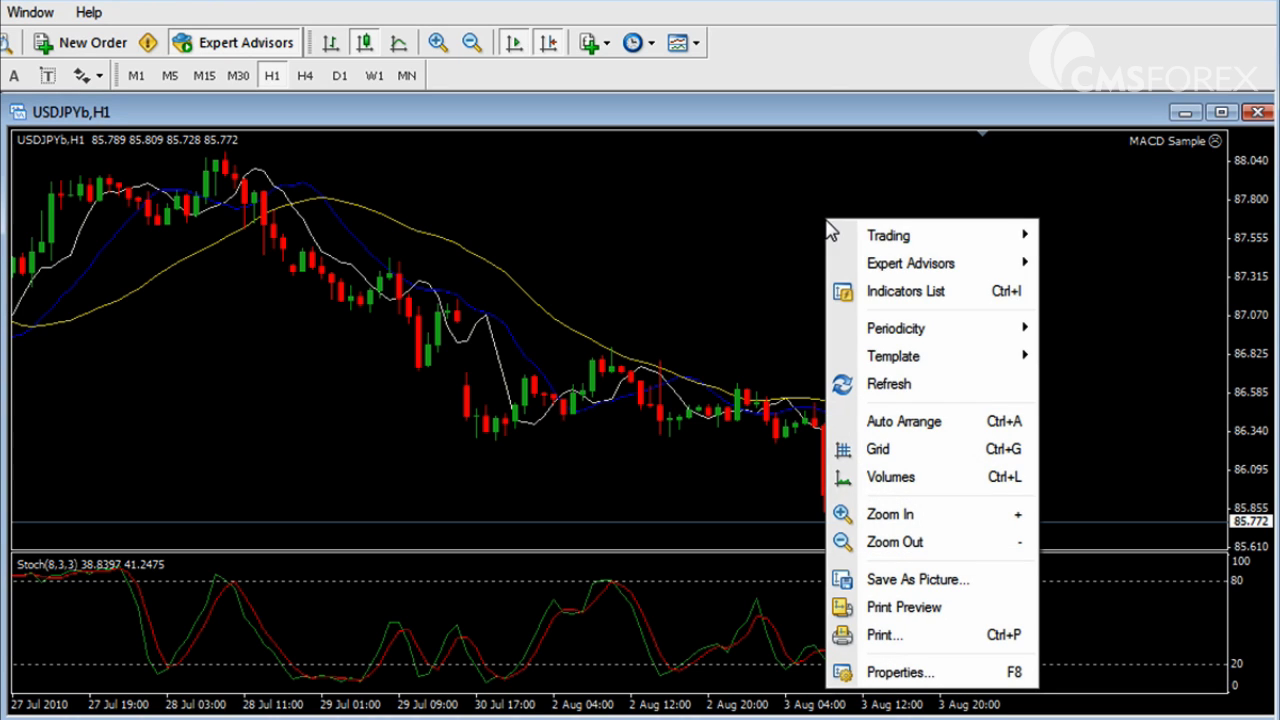
{"action": "mouse_move", "coordinate": [892, 268]}
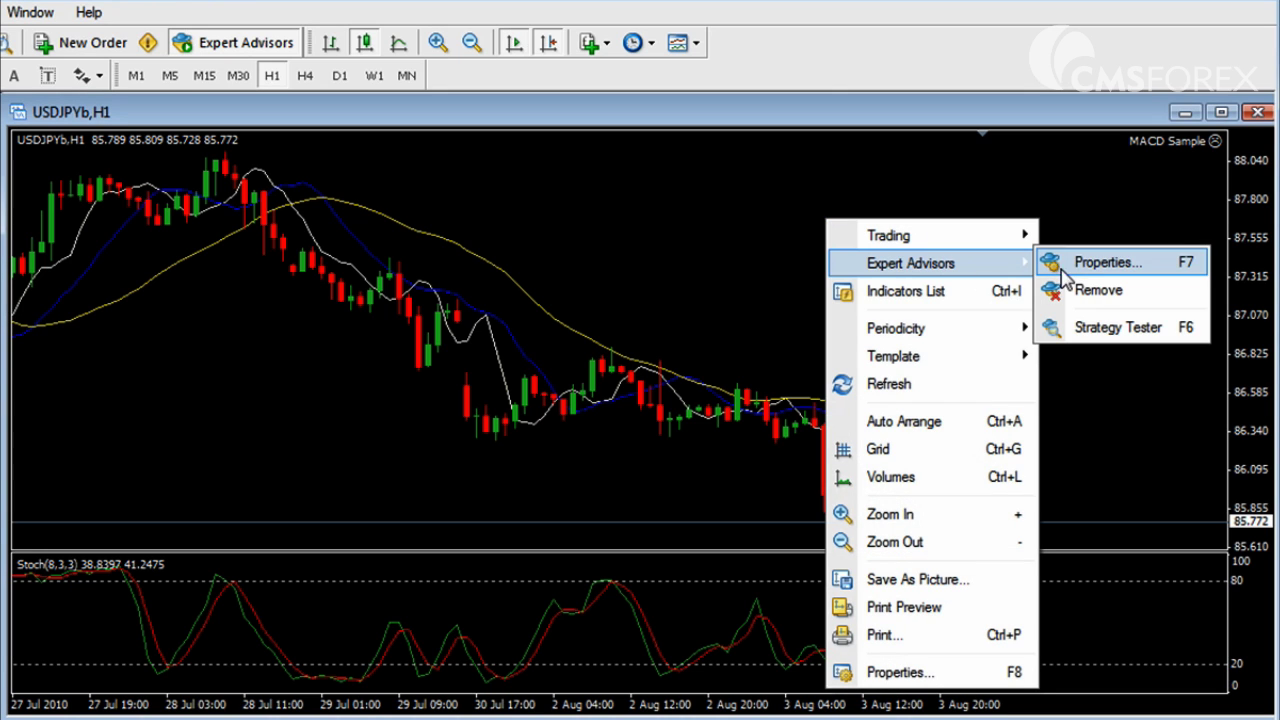
{"action": "left_click", "coordinate": [1106, 263]}
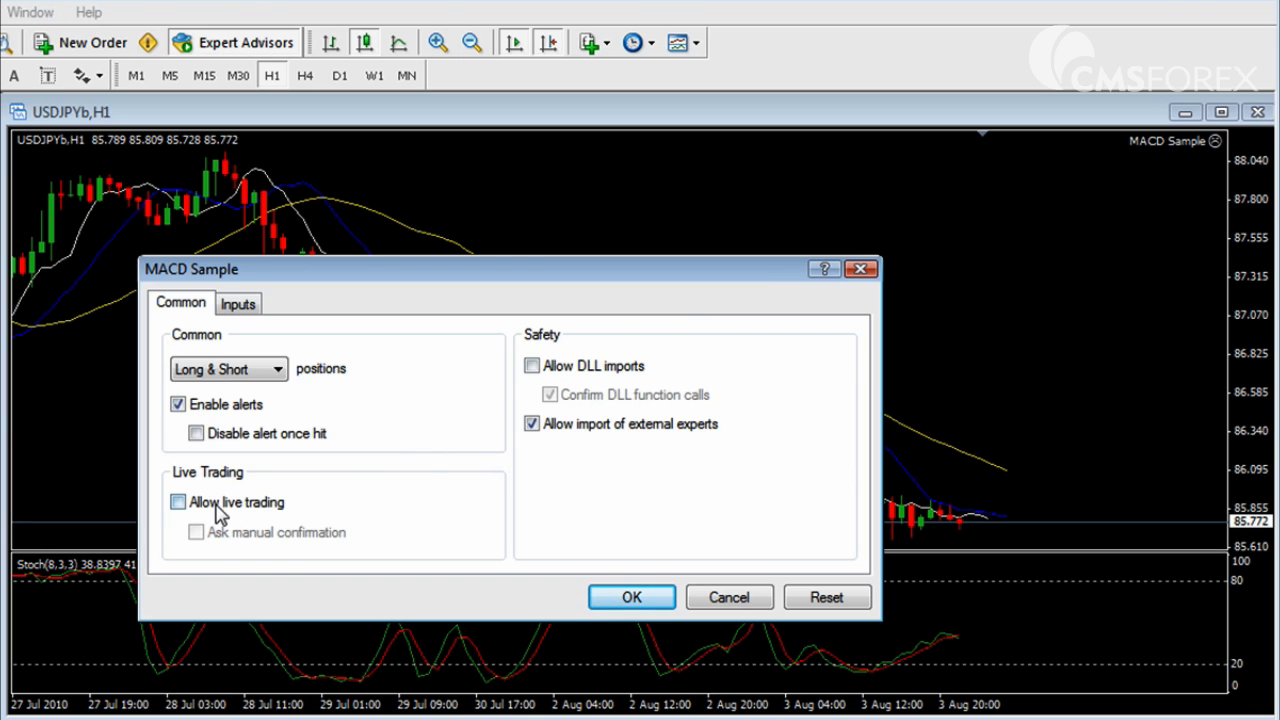
{"action": "left_click", "coordinate": [179, 504]}
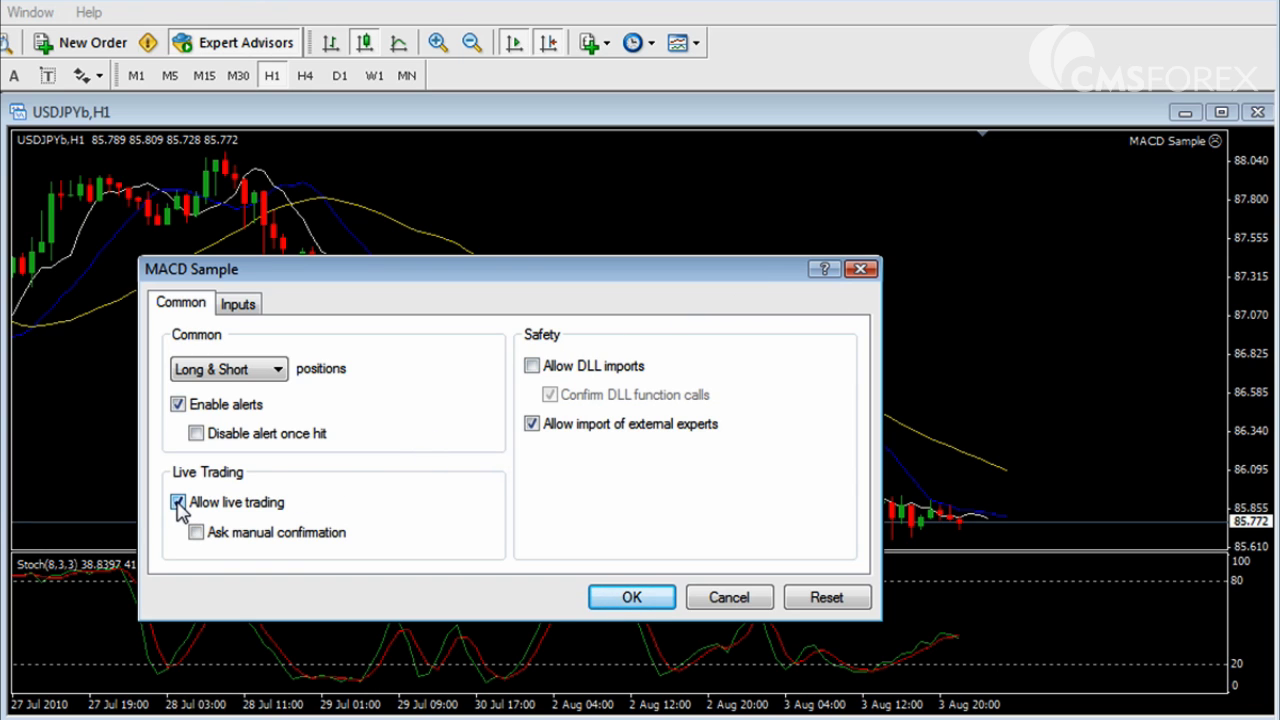
{"action": "left_click", "coordinate": [628, 598]}
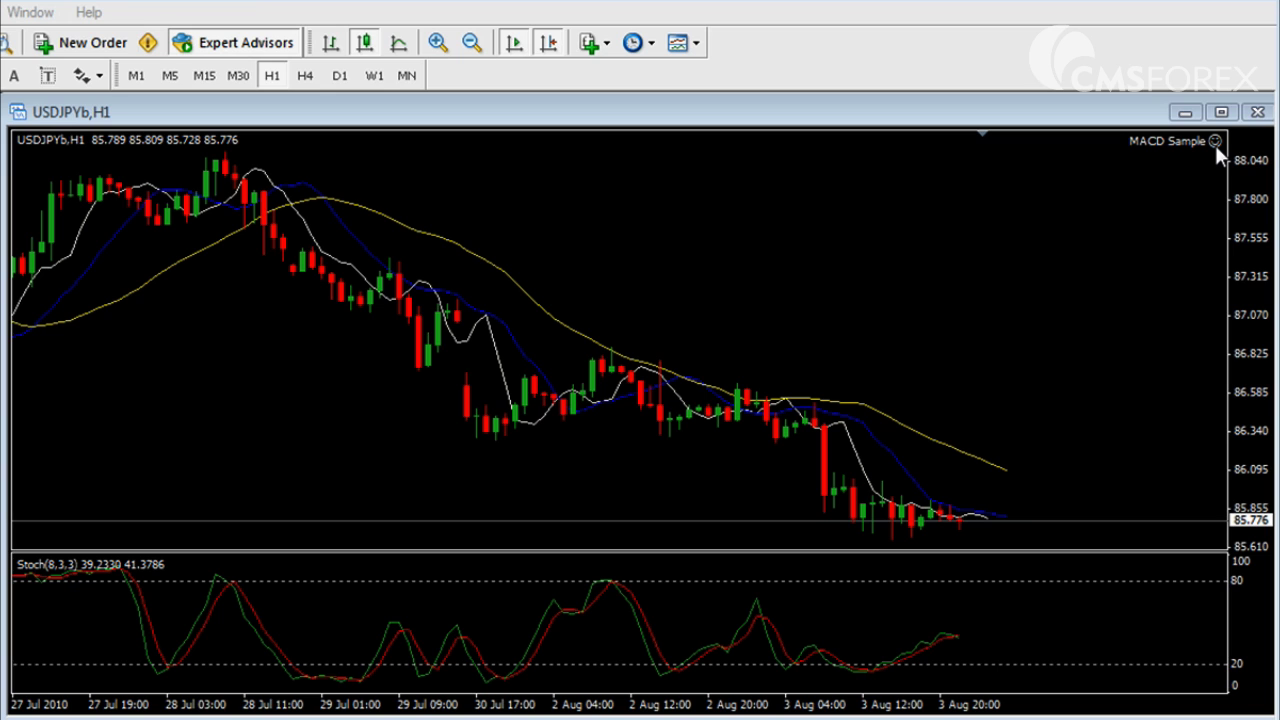
{"action": "left_click", "coordinate": [1167, 186]}
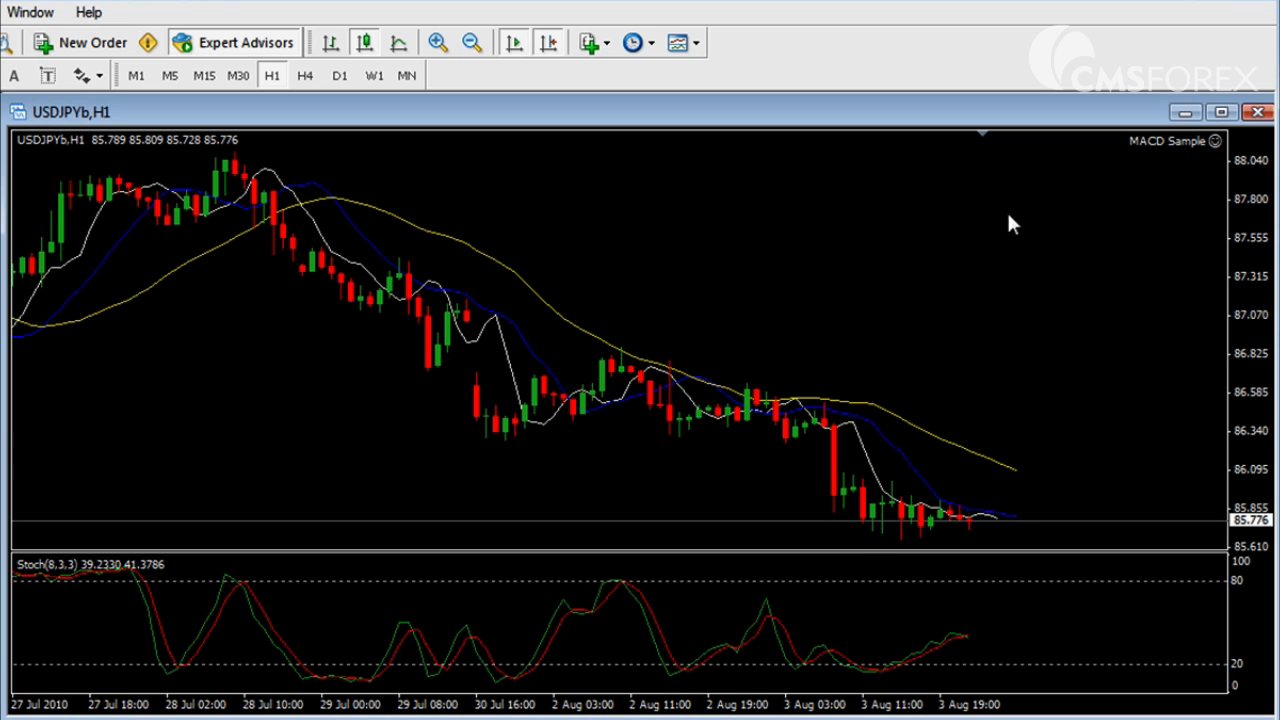
{"action": "right_click", "coordinate": [648, 206]}
{"action": "mouse_move", "coordinate": [714, 251]}
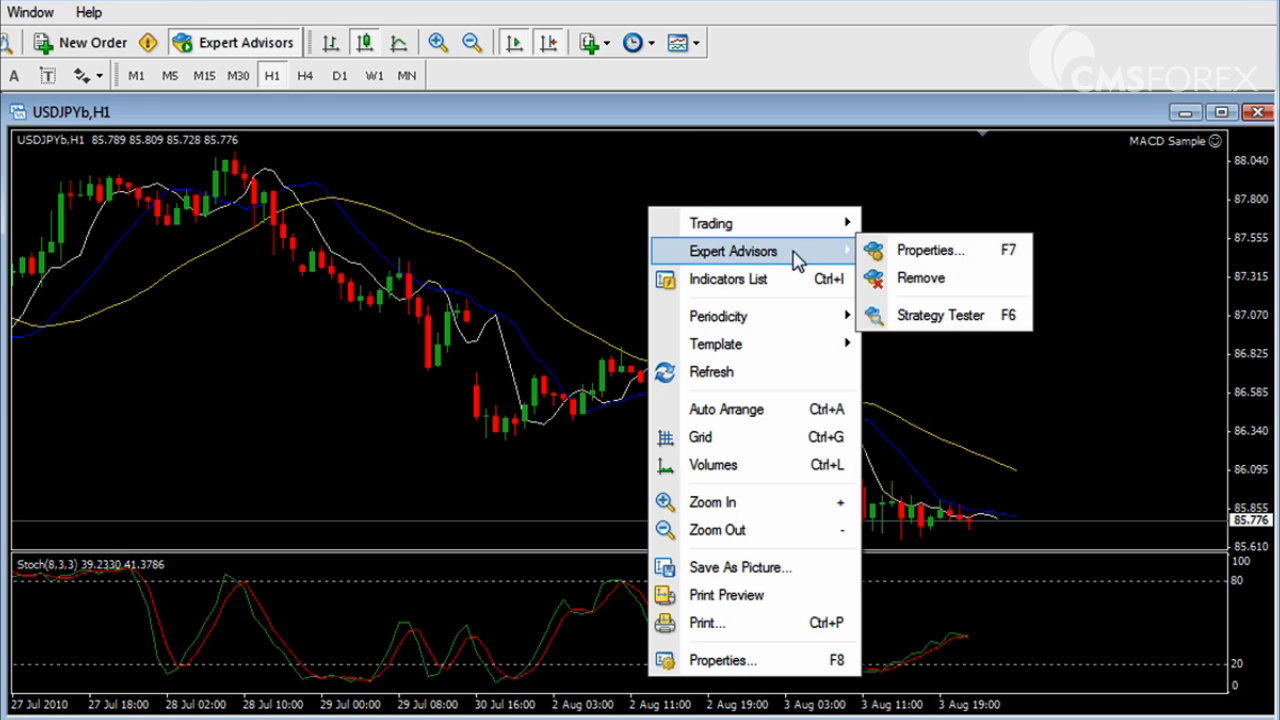
{"action": "left_click", "coordinate": [907, 253]}
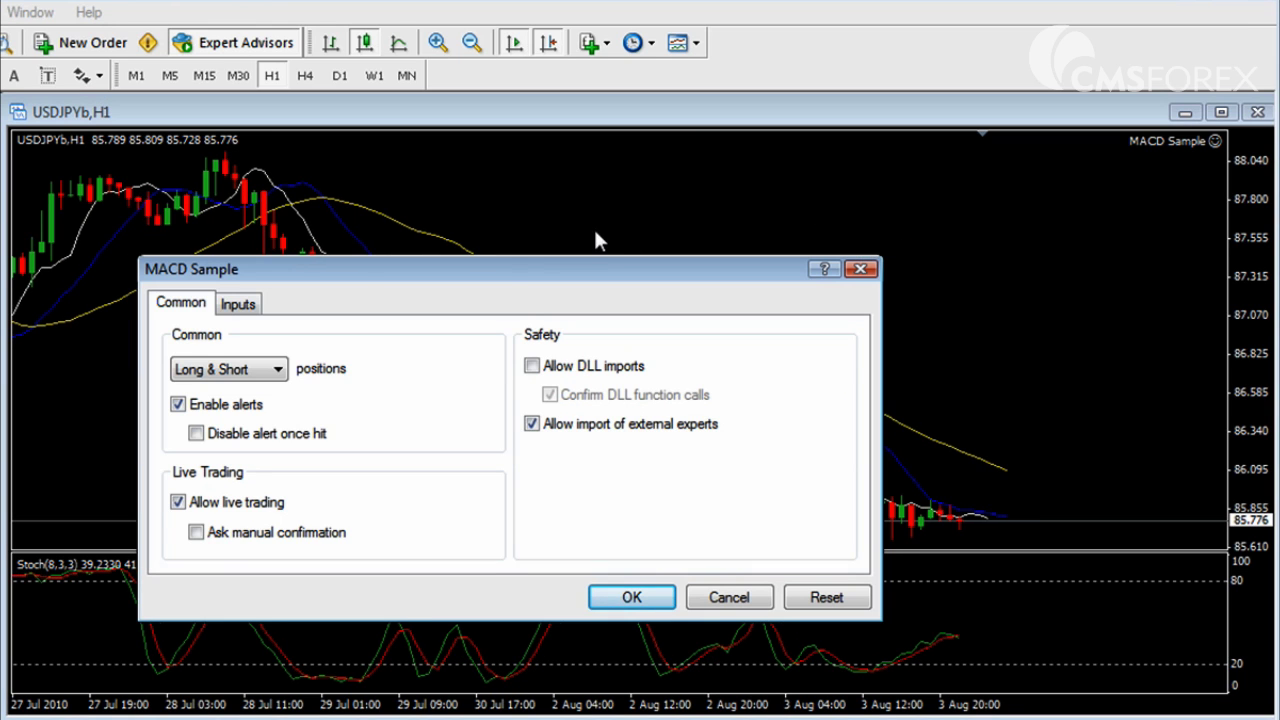
{"action": "left_click", "coordinate": [240, 305]}
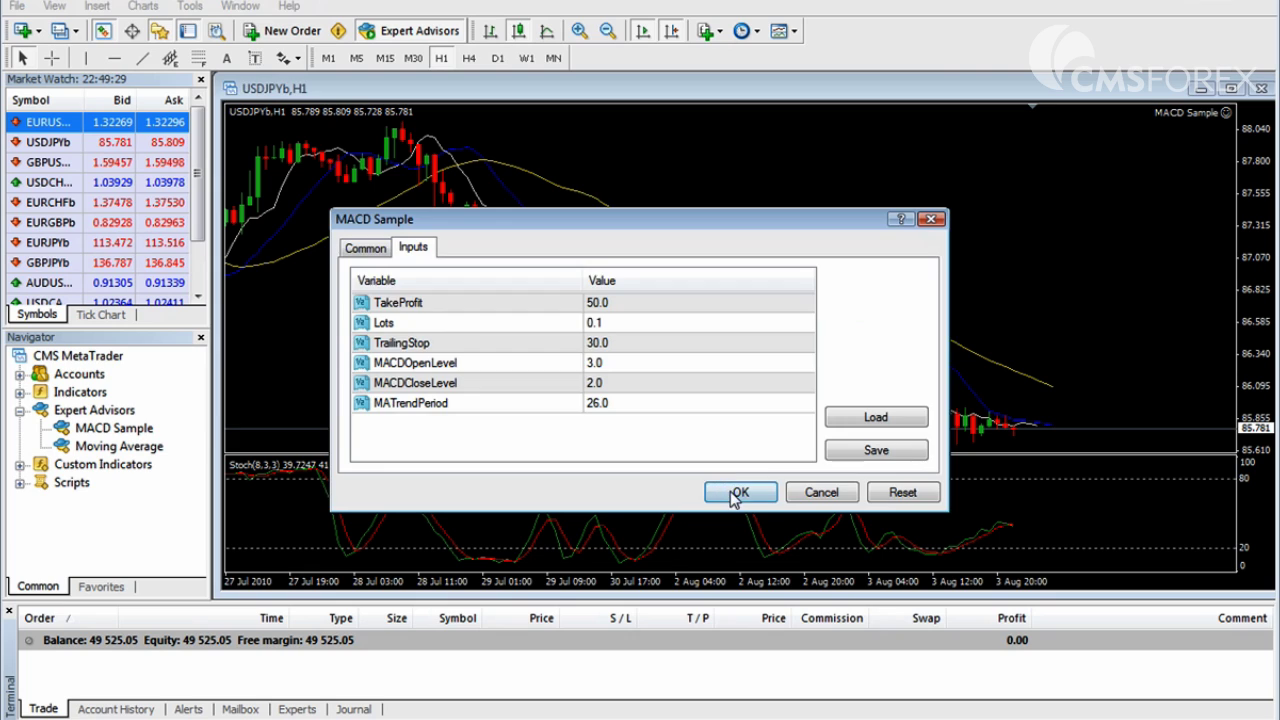
{"action": "left_click", "coordinate": [632, 597]}
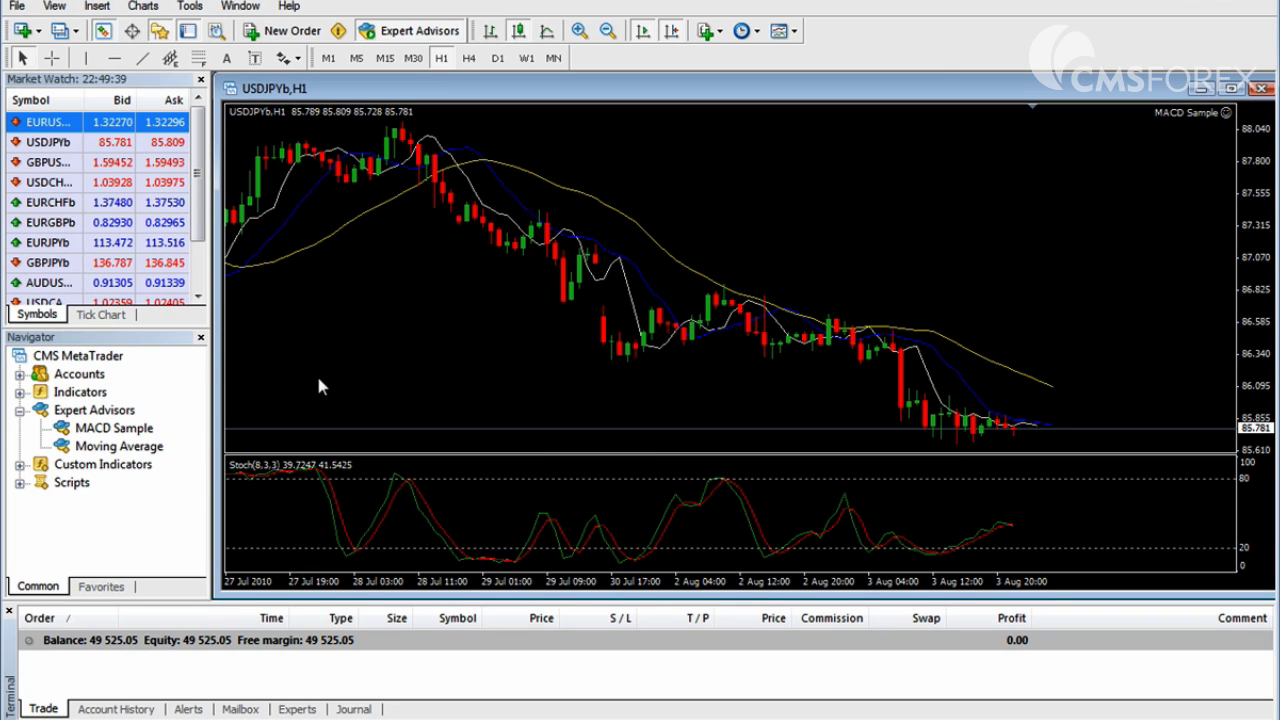
Step: Open the Strategy Tester from the chart's Expert Advisors menu
{"action": "left_click_drag", "start_coordinate": [137, 445], "coordinate": [357, 391]}
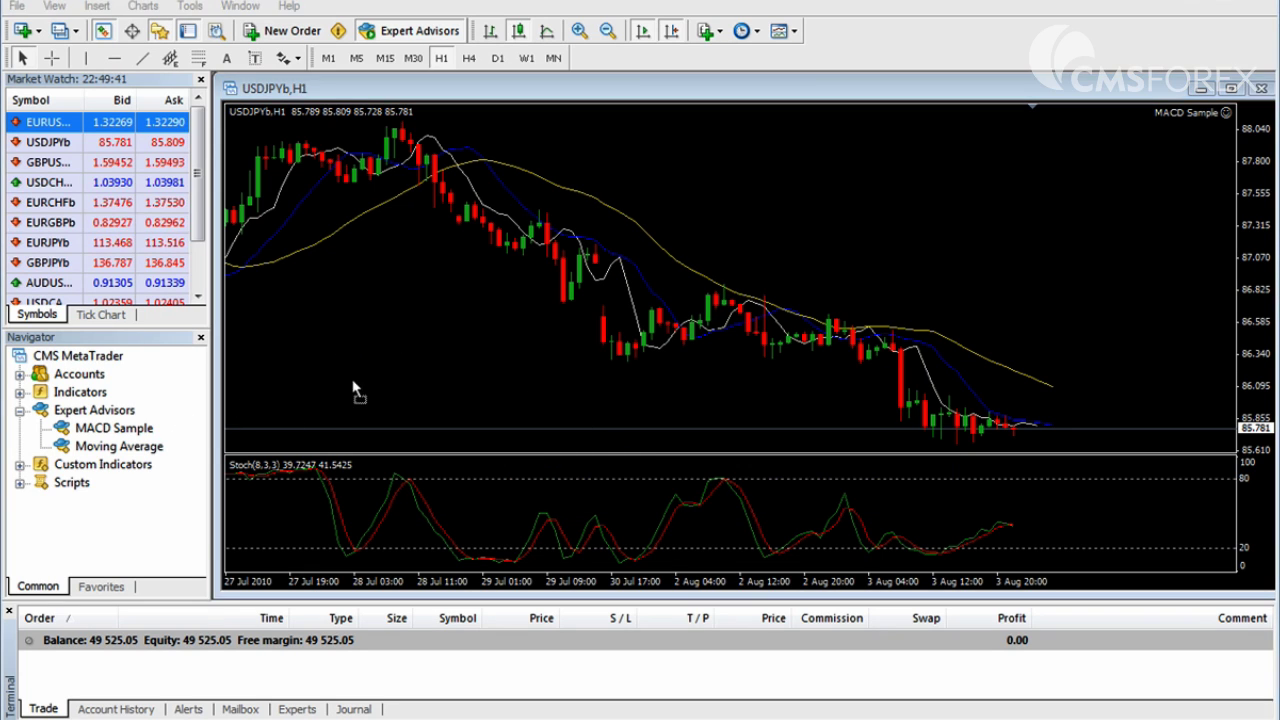
{"action": "left_click", "coordinate": [737, 491]}
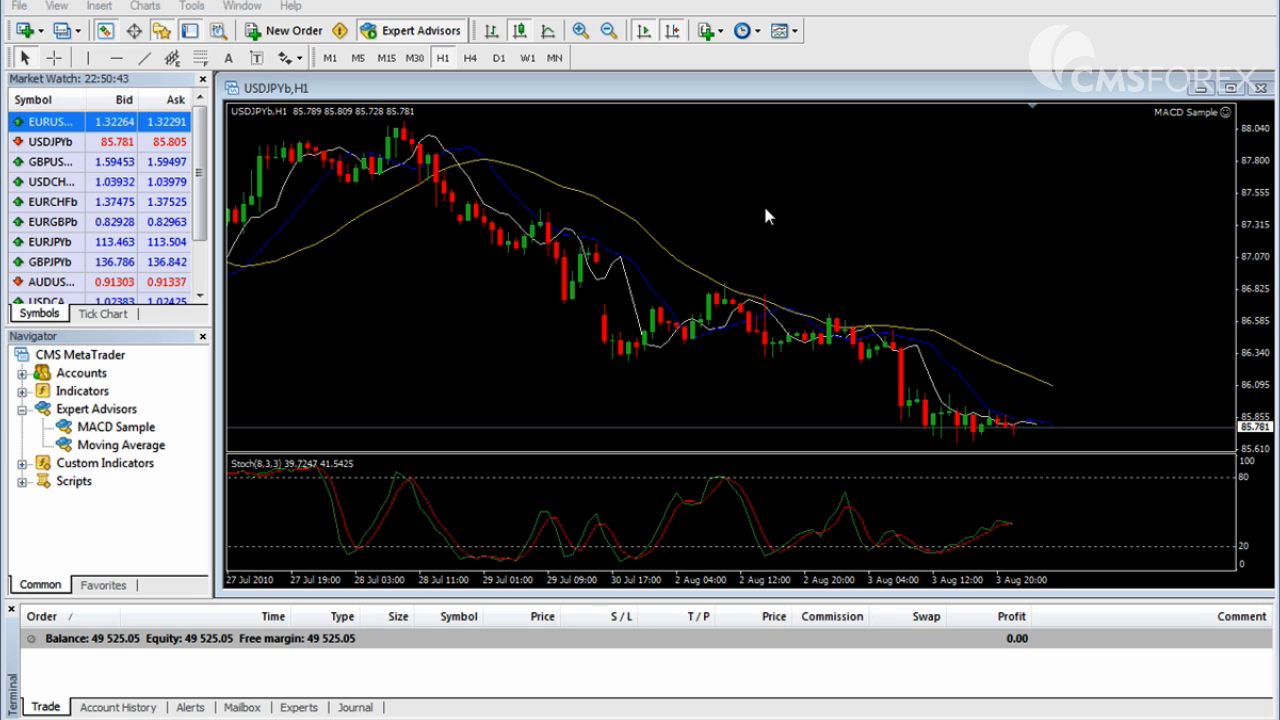
{"action": "right_click", "coordinate": [728, 184]}
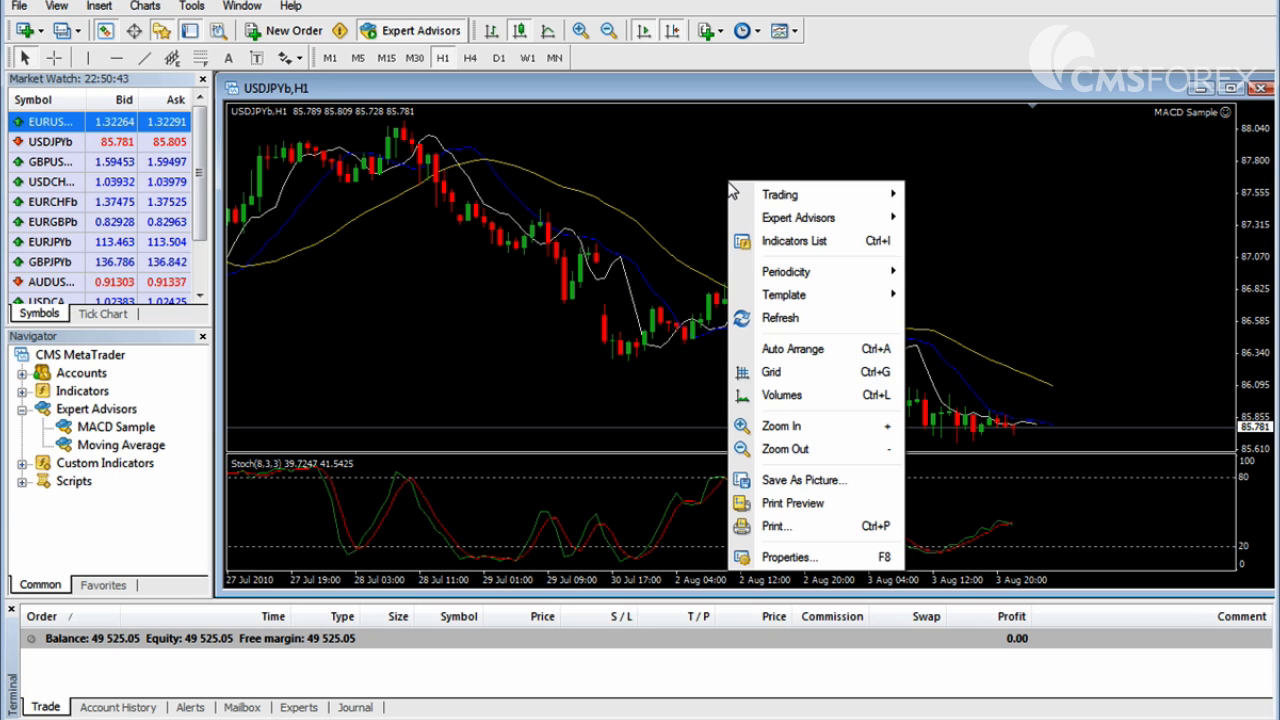
{"action": "mouse_move", "coordinate": [806, 218]}
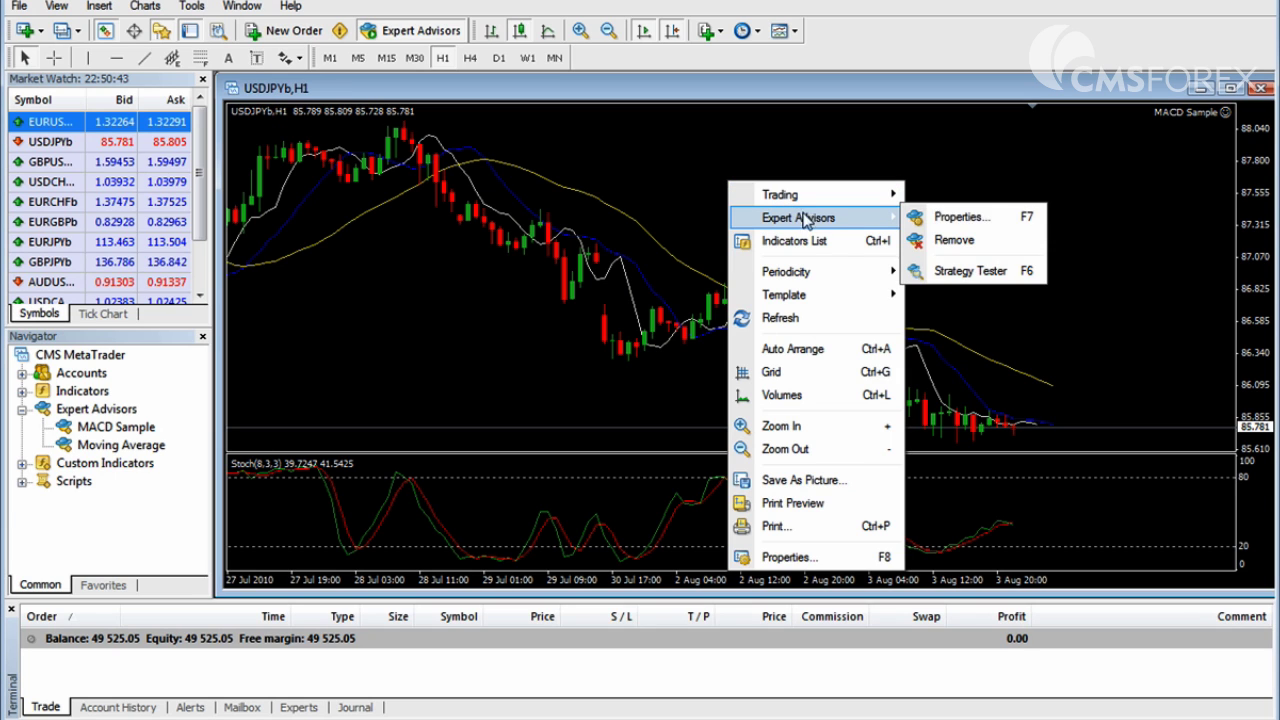
{"action": "left_click", "coordinate": [965, 272]}
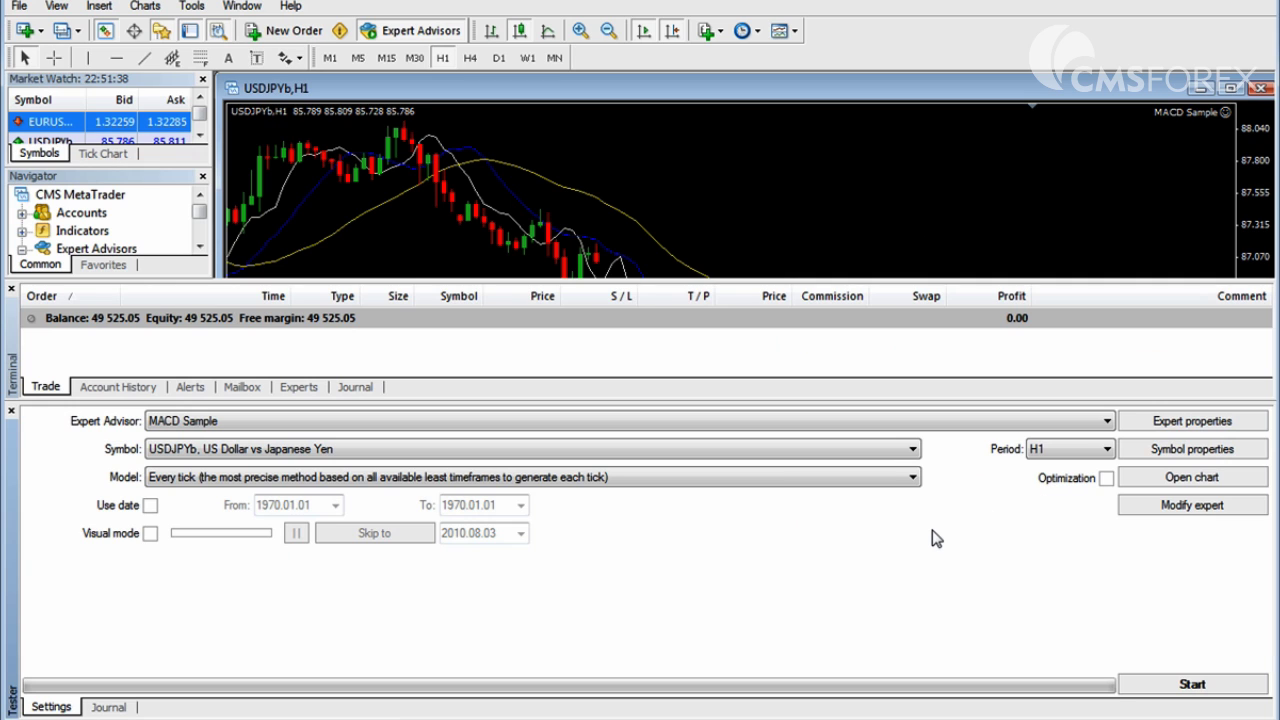
Step: Keep MACD Sample, USDJPYb and H1 as the test settings and start the backtest
{"action": "left_click", "coordinate": [975, 422]}
{"action": "left_click", "coordinate": [975, 422]}
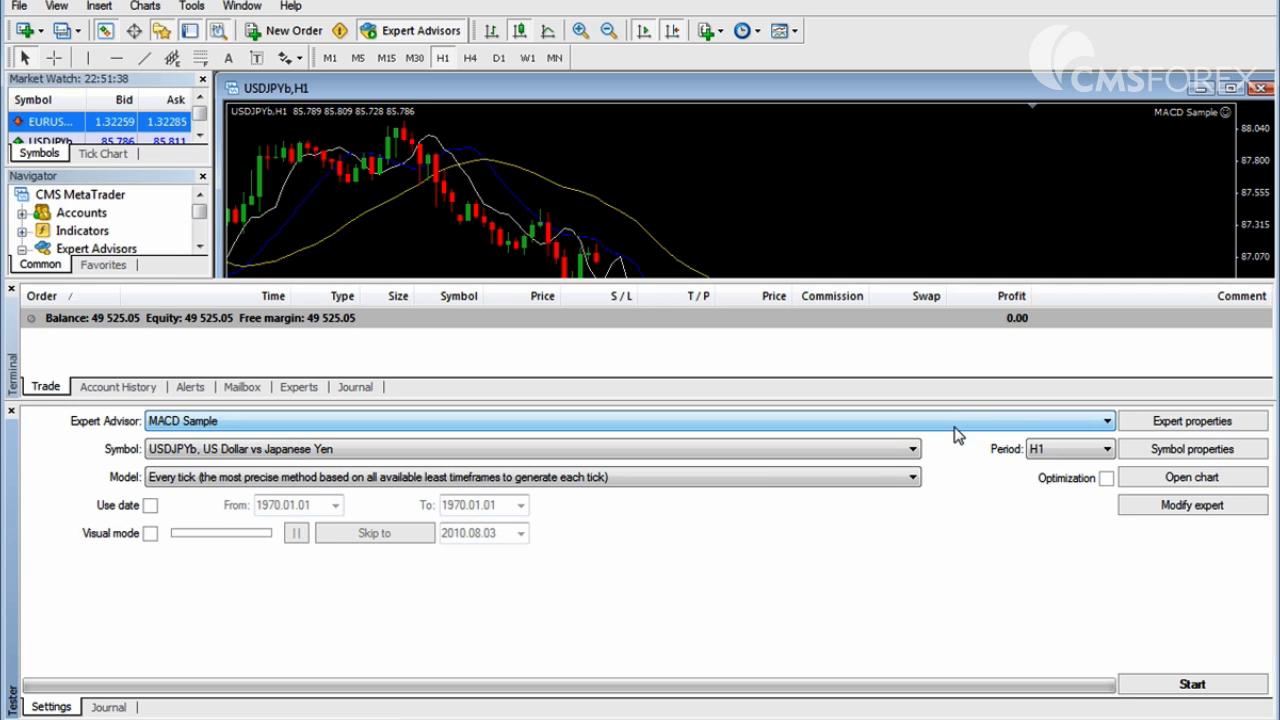
{"action": "left_click", "coordinate": [914, 451]}
{"action": "left_click", "coordinate": [914, 452]}
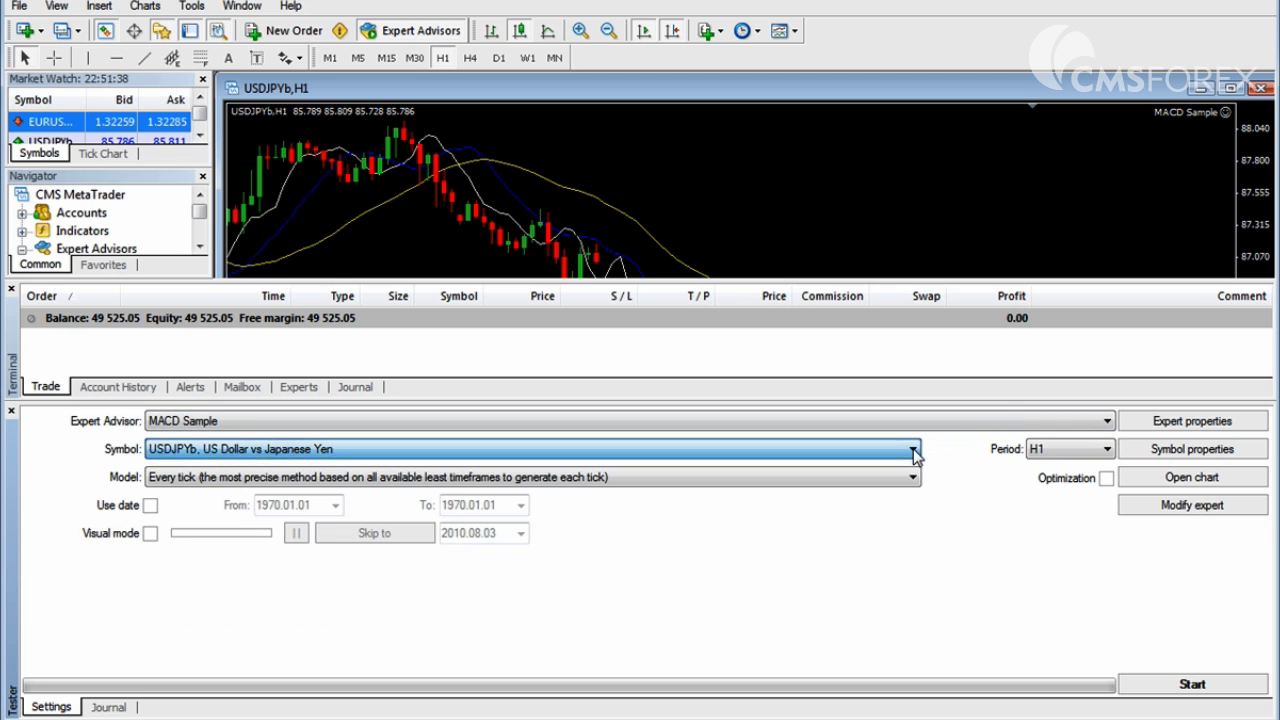
{"action": "left_click", "coordinate": [1068, 452]}
{"action": "left_click", "coordinate": [1072, 456]}
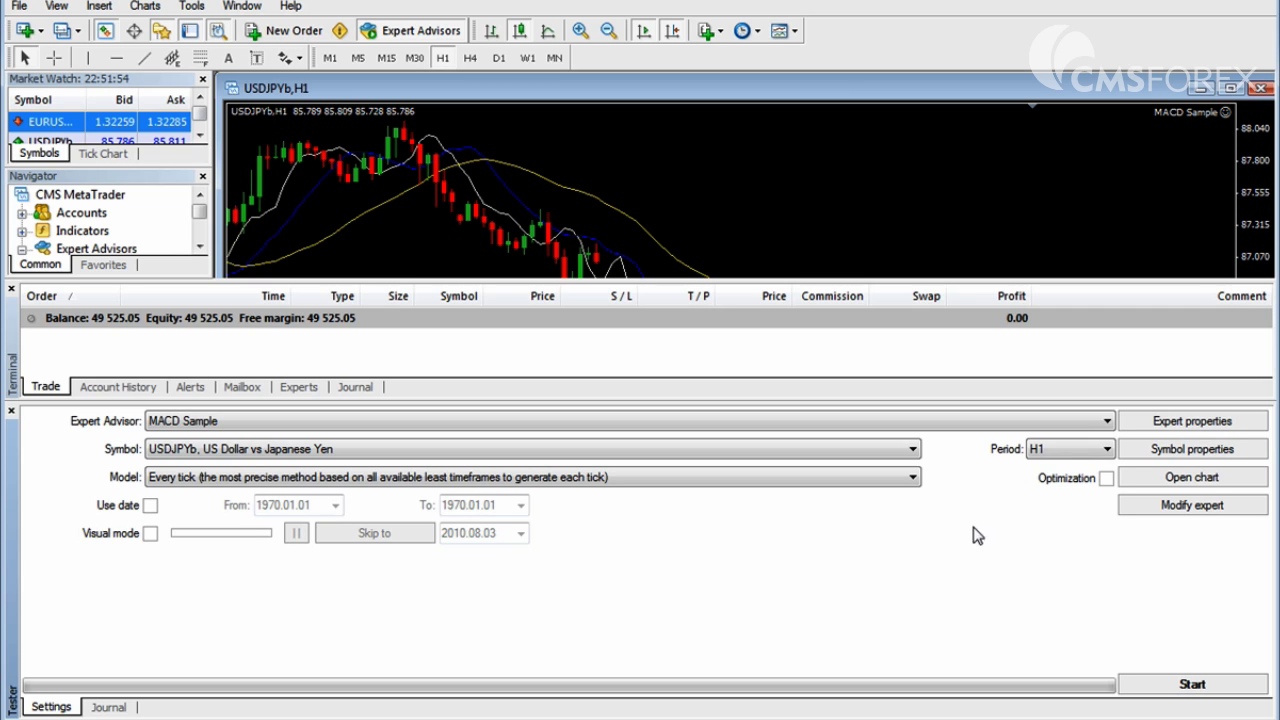
{"action": "left_click", "coordinate": [1179, 688]}
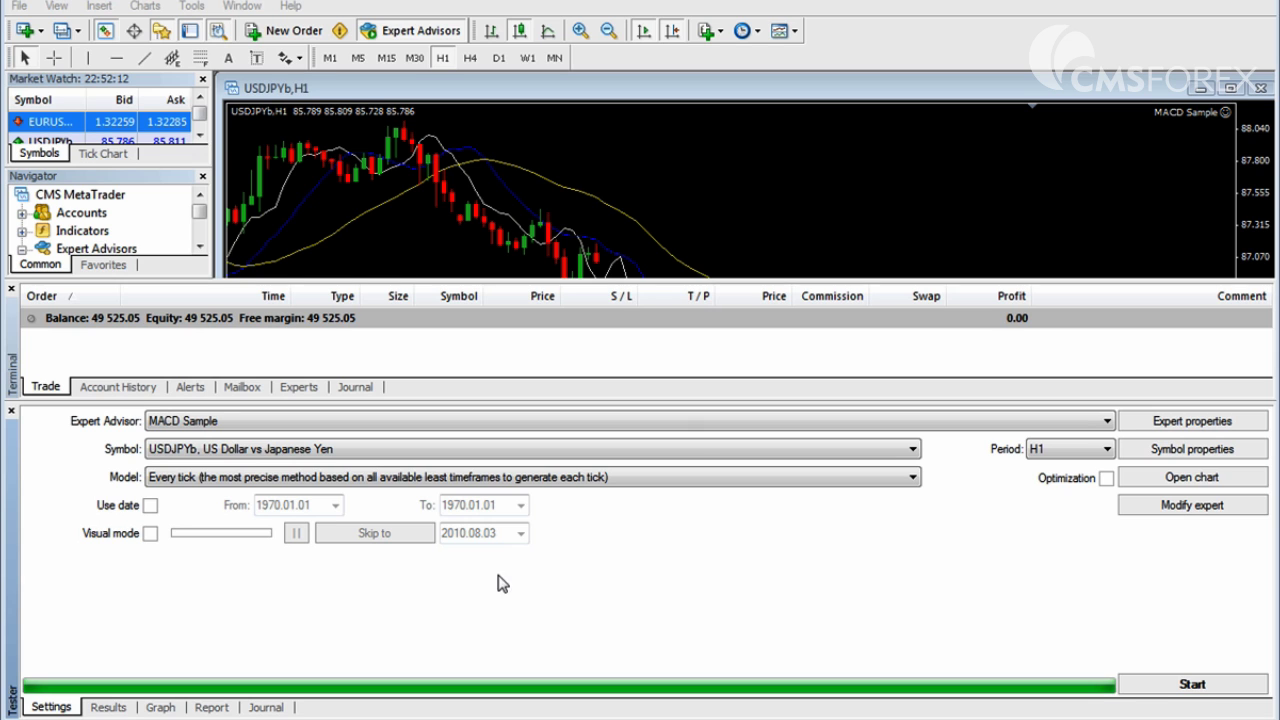
Step: Check the Results, Graph, Report and Journal tabs, then close the Tester panel
{"action": "left_click", "coordinate": [108, 707]}
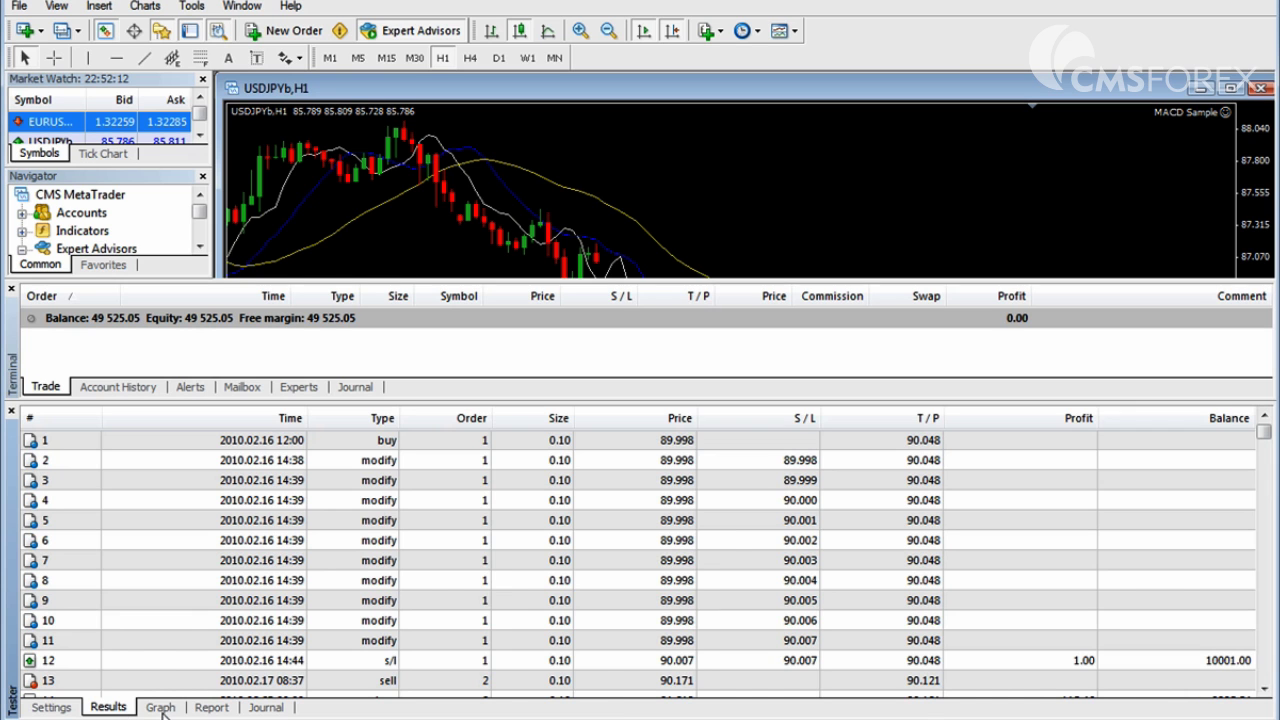
{"action": "left_click", "coordinate": [160, 707]}
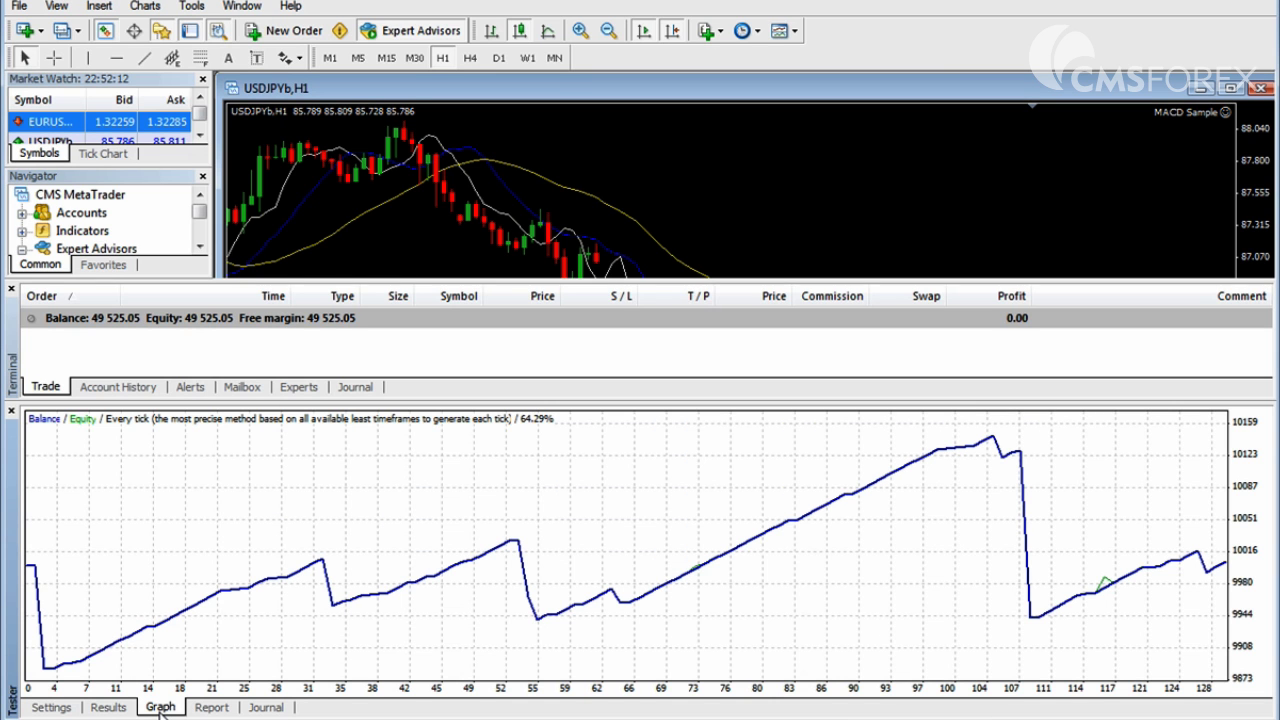
{"action": "left_click", "coordinate": [211, 707]}
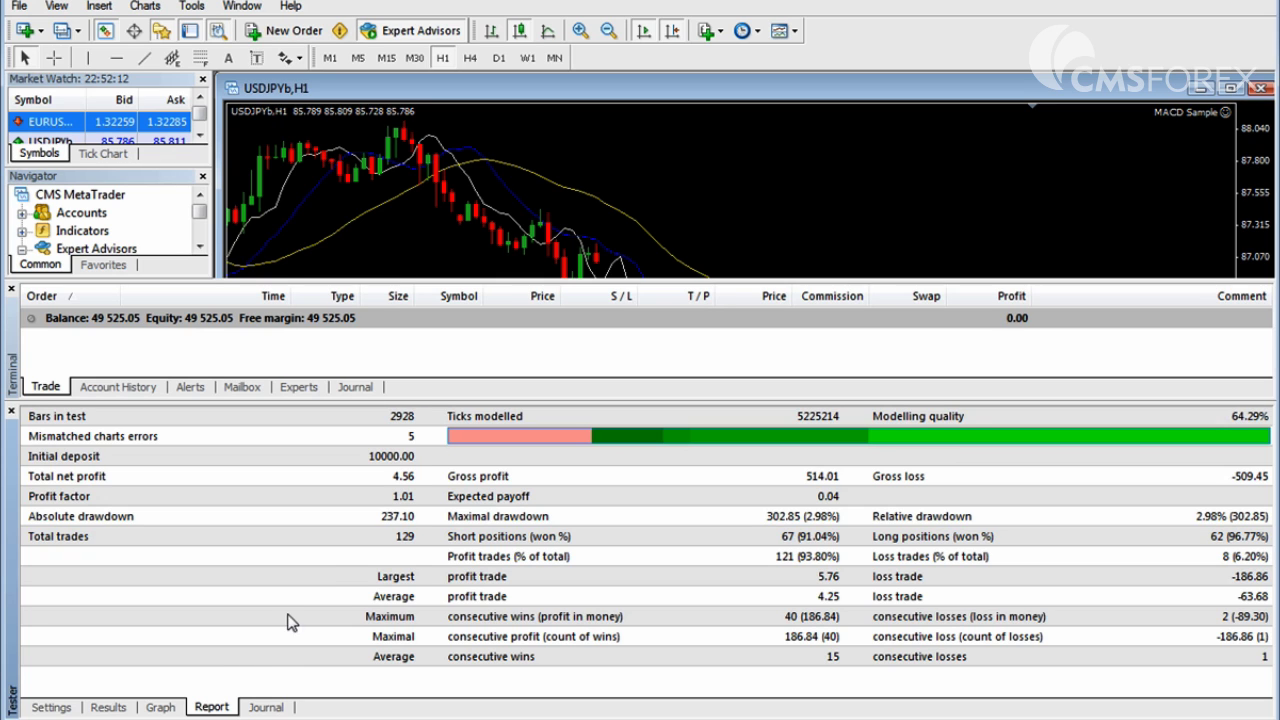
{"action": "left_click", "coordinate": [266, 707]}
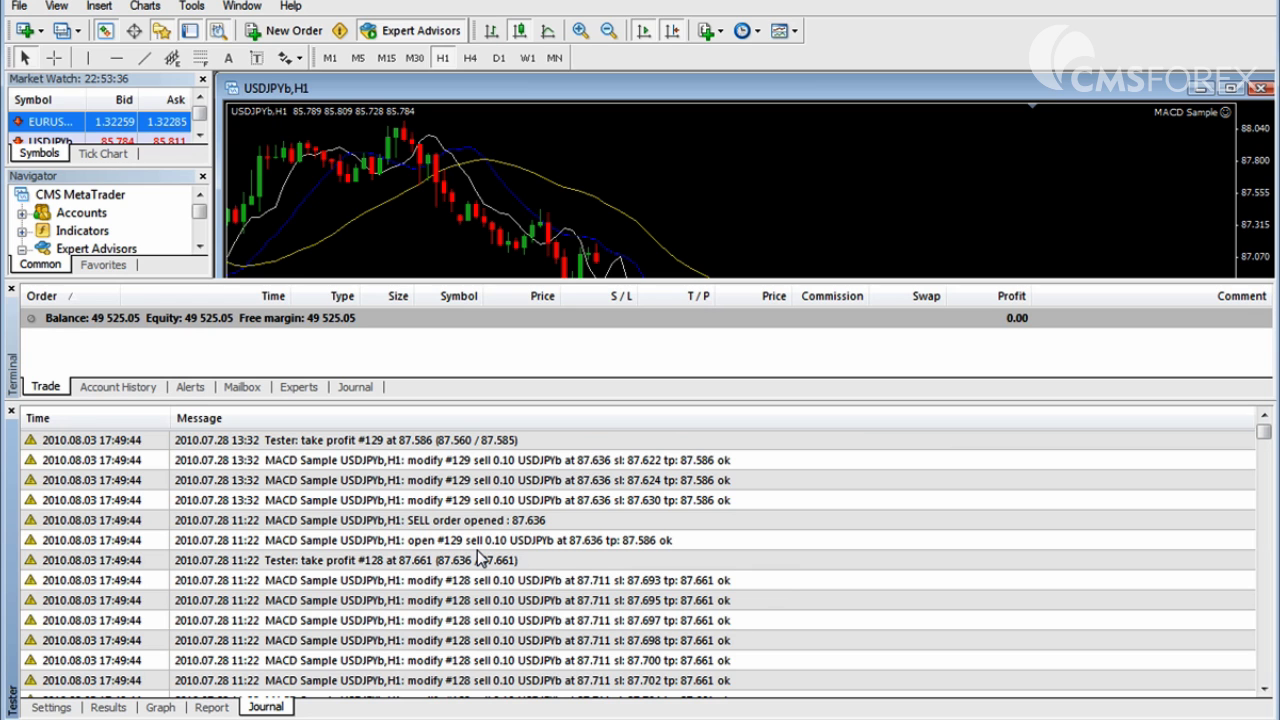
{"action": "scroll", "coordinate": [480, 558], "scroll_direction": "down", "scroll_amount": 10}
{"action": "scroll", "coordinate": [480, 558], "scroll_direction": "down", "scroll_amount": 10}
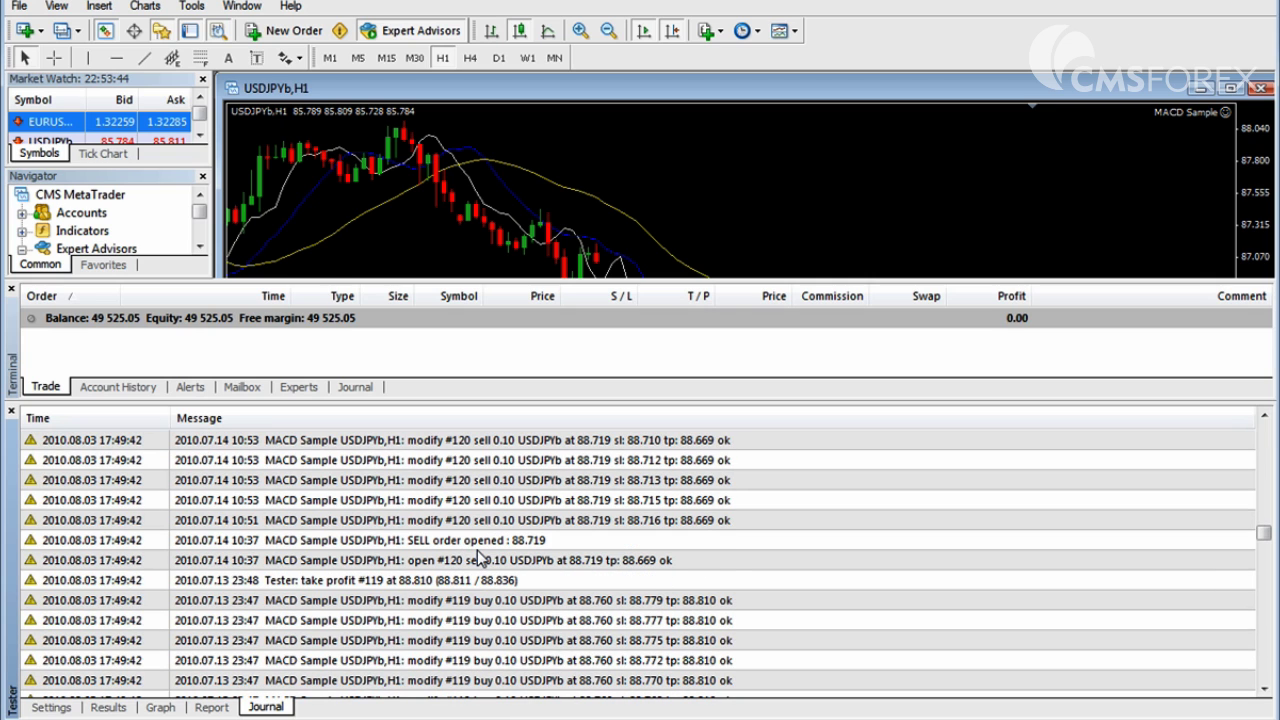
{"action": "left_click", "coordinate": [11, 411]}
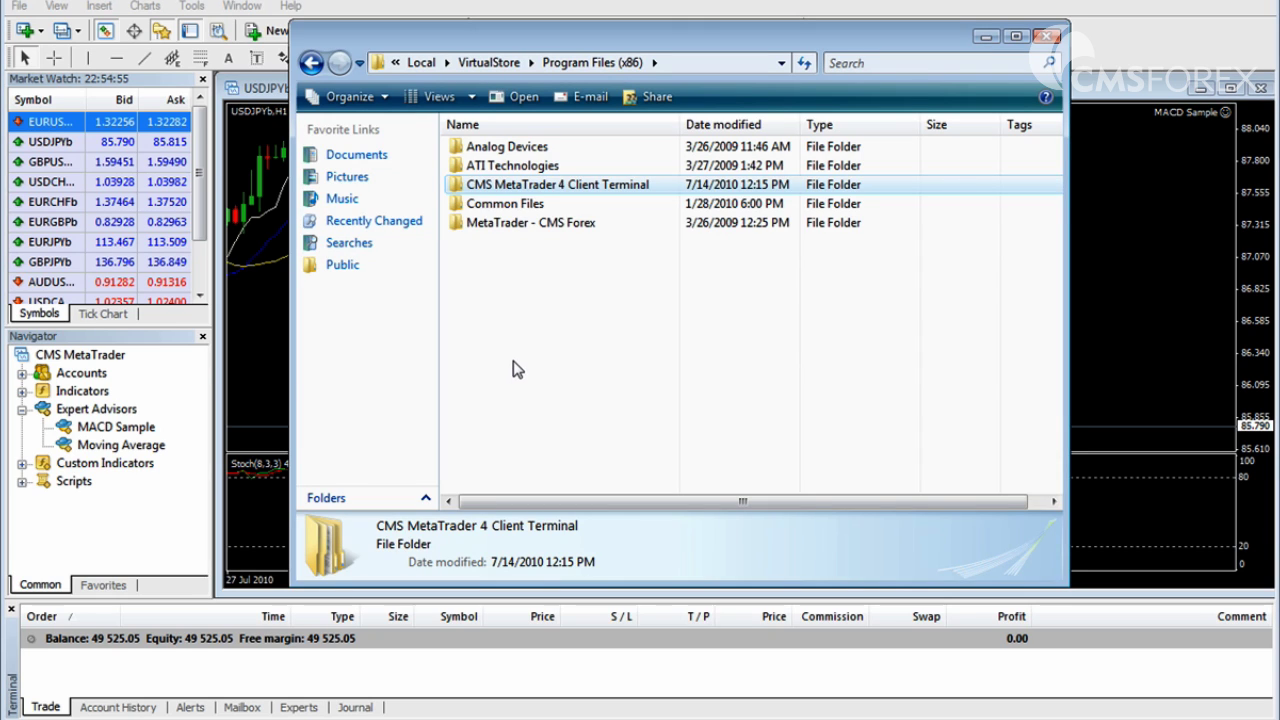
Step: Copy Phoenix_EA_v5_6_03.mq4 into the terminal's experts folder and restart MetaTrader
{"action": "double_click", "coordinate": [552, 186]}
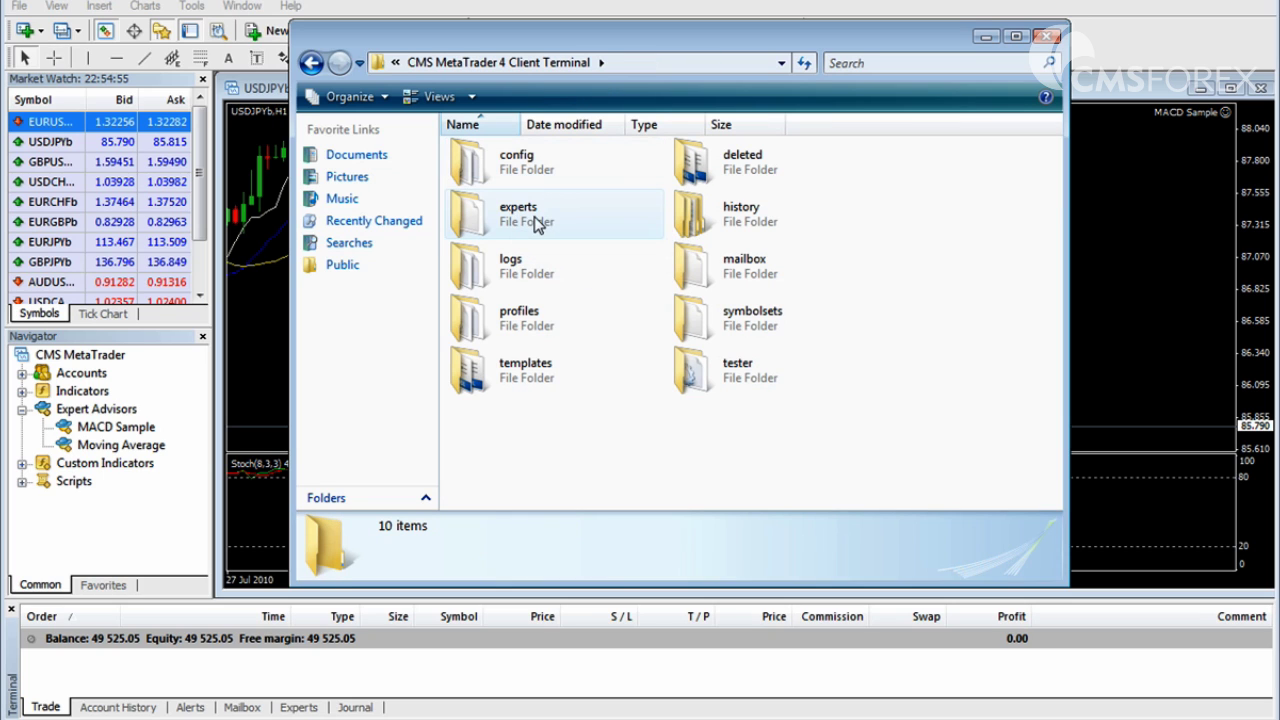
{"action": "double_click", "coordinate": [538, 222]}
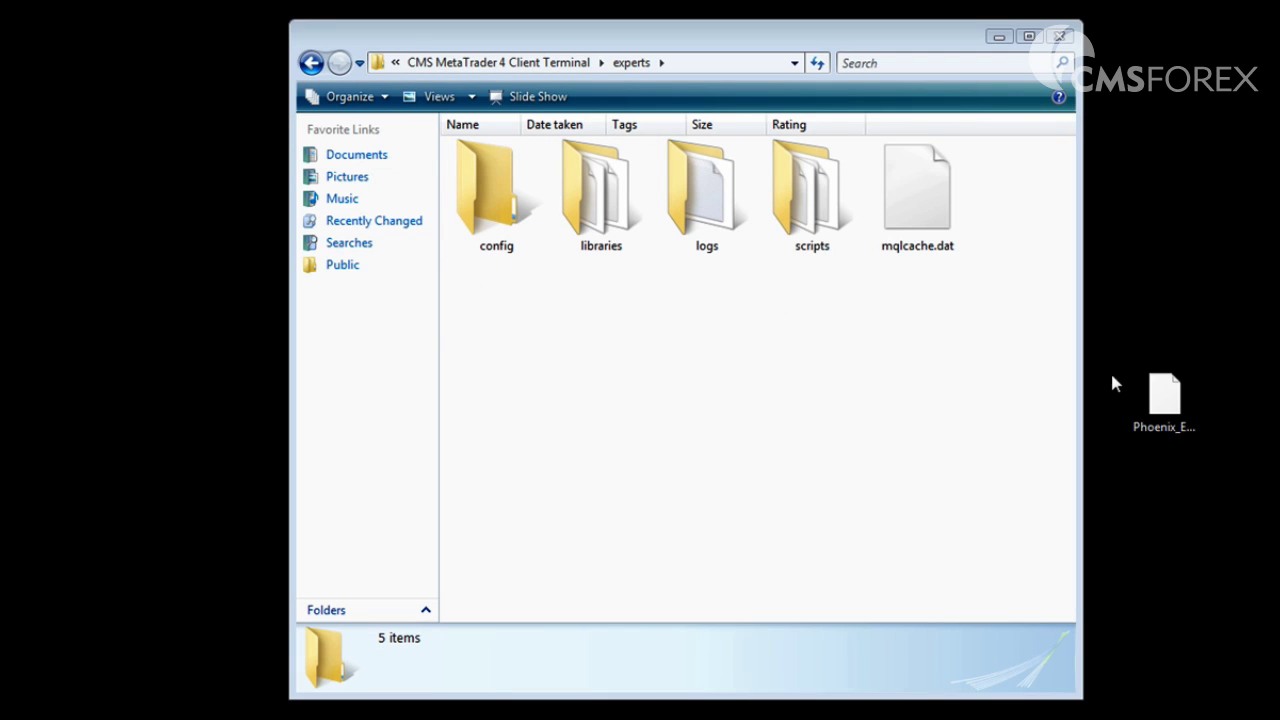
{"action": "left_click_drag", "start_coordinate": [1178, 406], "coordinate": [1004, 390]}
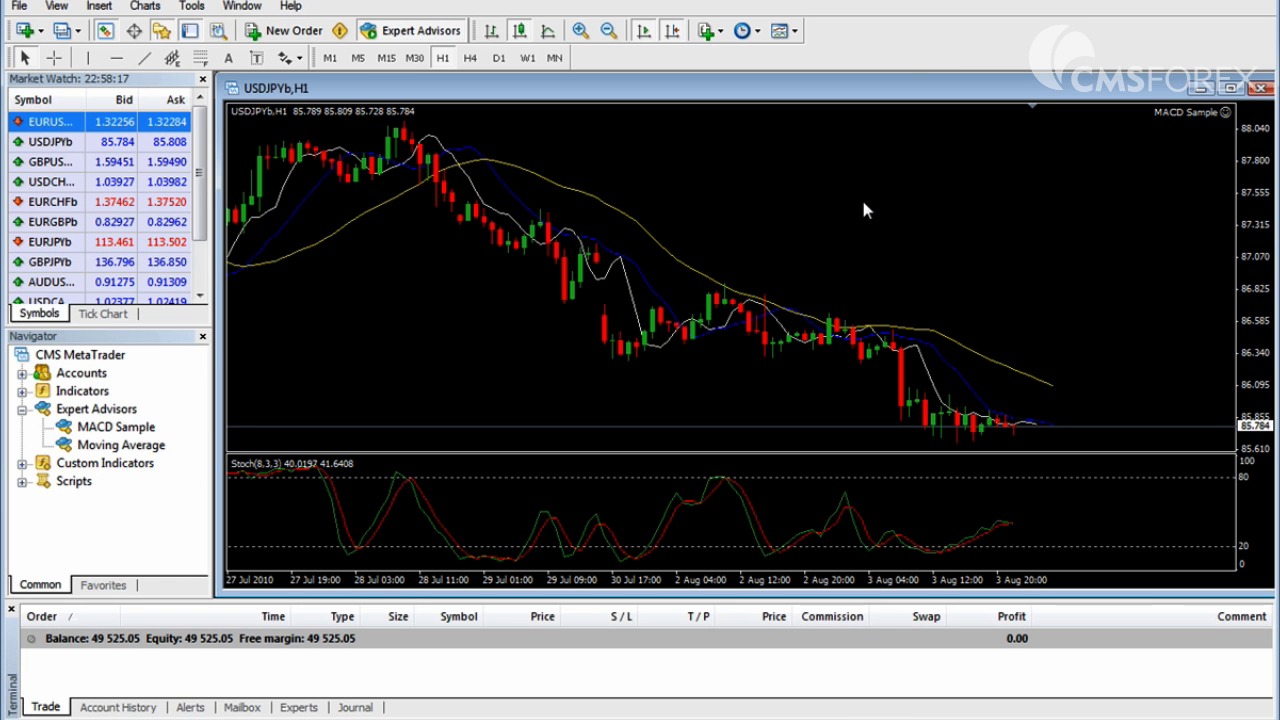
{"action": "left_click", "coordinate": [1263, 4]}
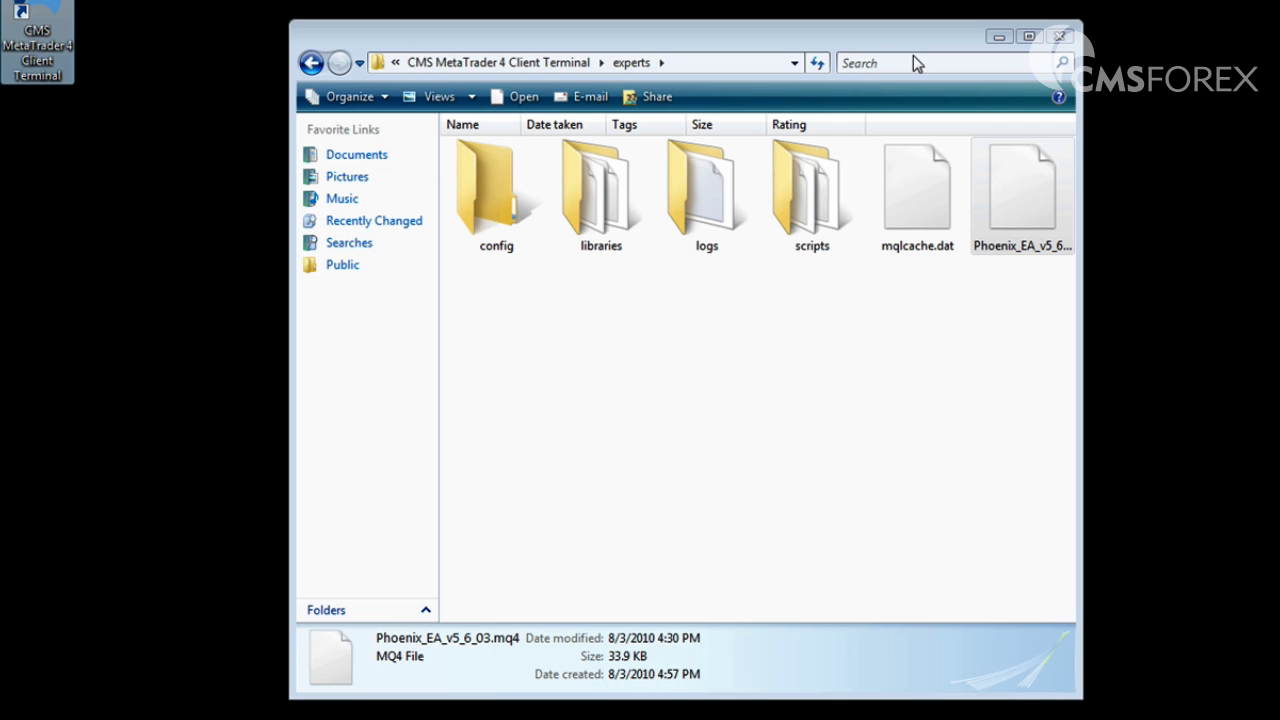
{"action": "double_click", "coordinate": [50, 20]}
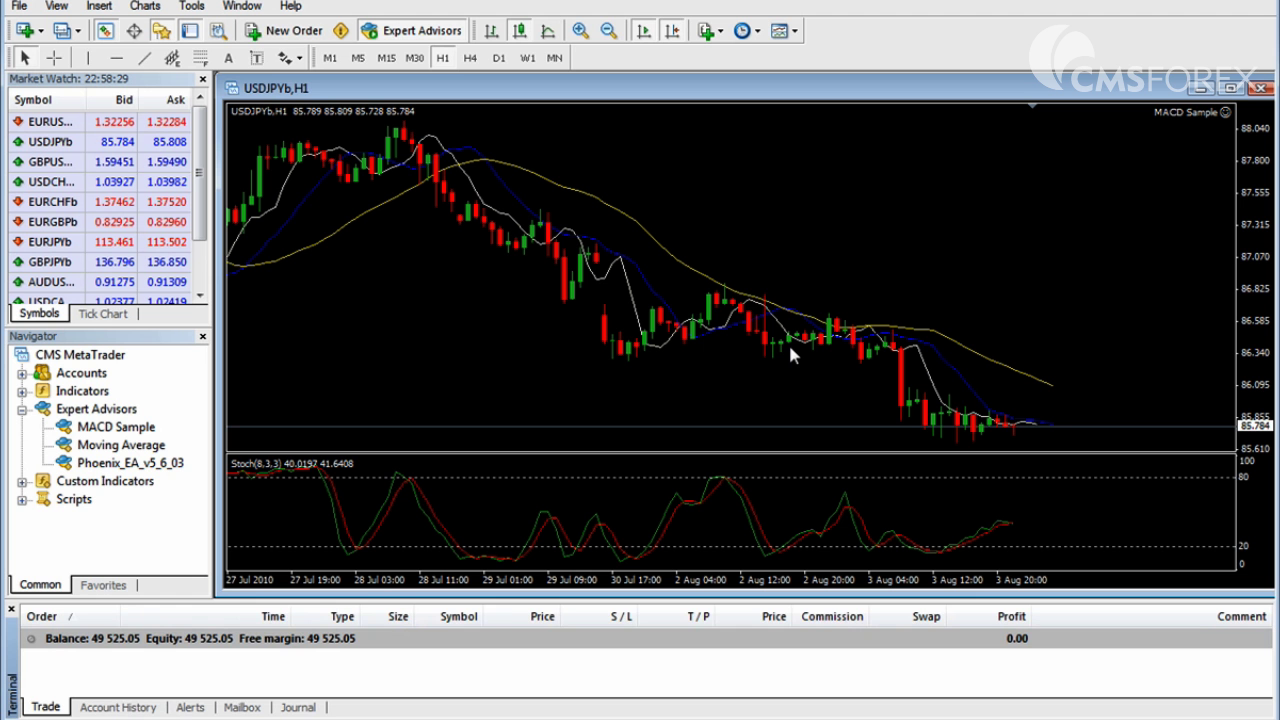
Step: Drag Phoenix_EA_v5_6_03 from the Navigator onto the USDJPYb H1 chart
{"action": "left_click", "coordinate": [116, 465]}
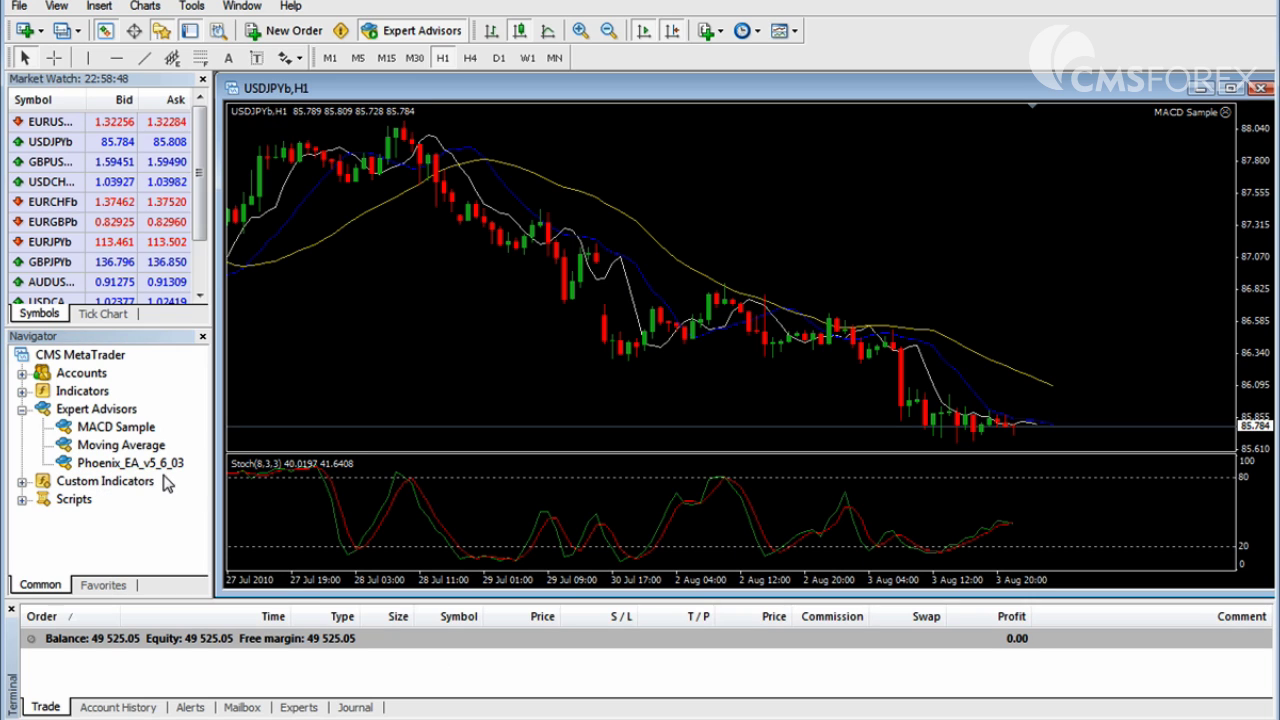
{"action": "left_click_drag", "start_coordinate": [158, 463], "coordinate": [434, 376]}
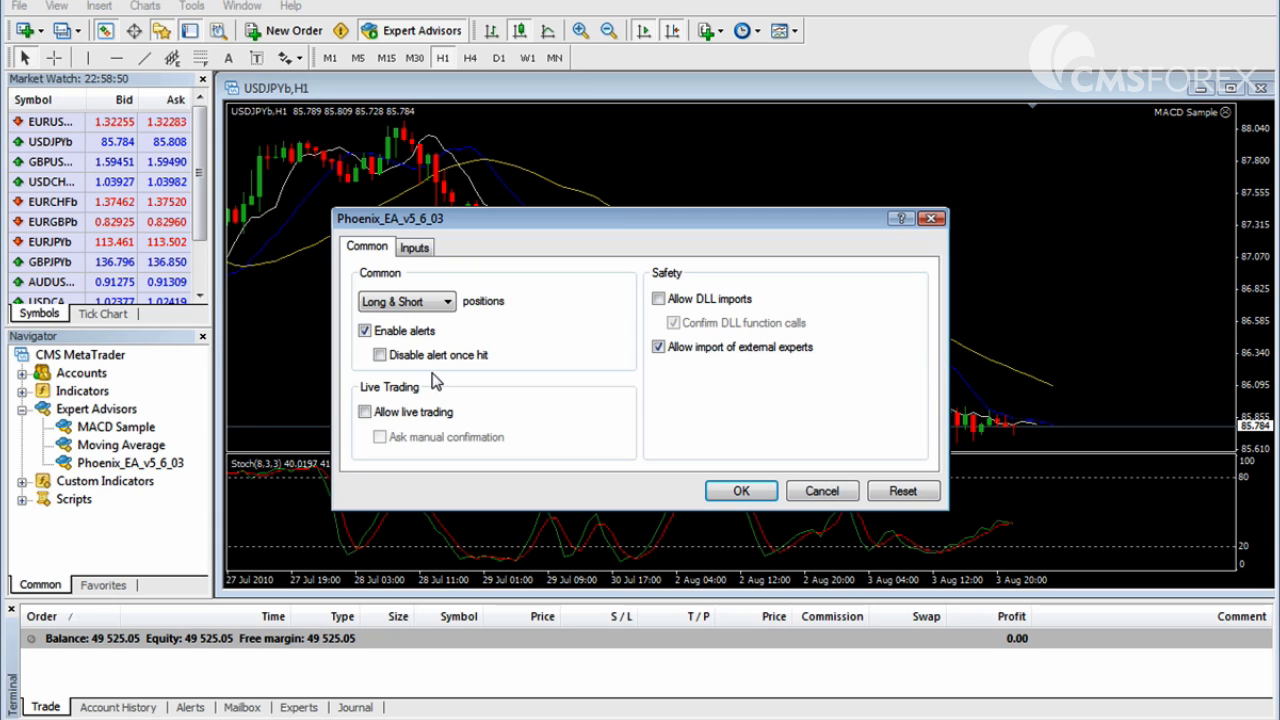
Step: Tick Allow live trading for Phoenix_EA_v5_6_03 and confirm its settings
{"action": "left_click", "coordinate": [420, 411]}
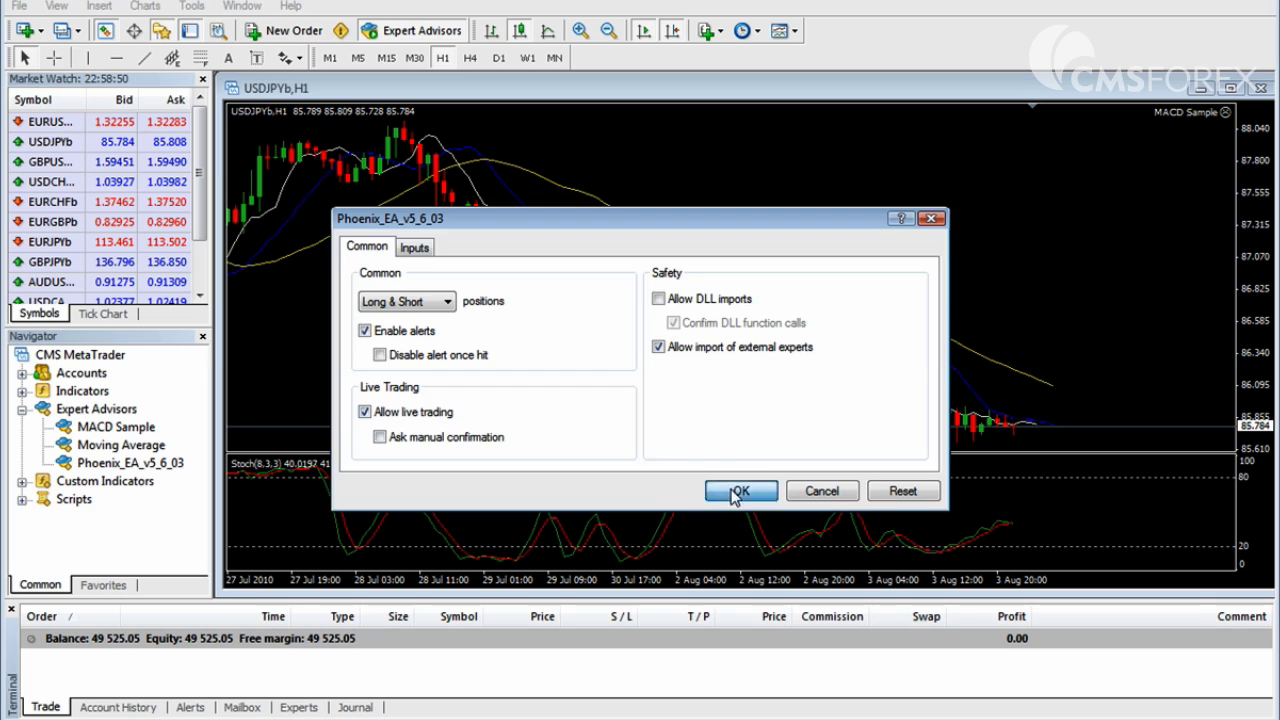
{"action": "left_click", "coordinate": [737, 492]}
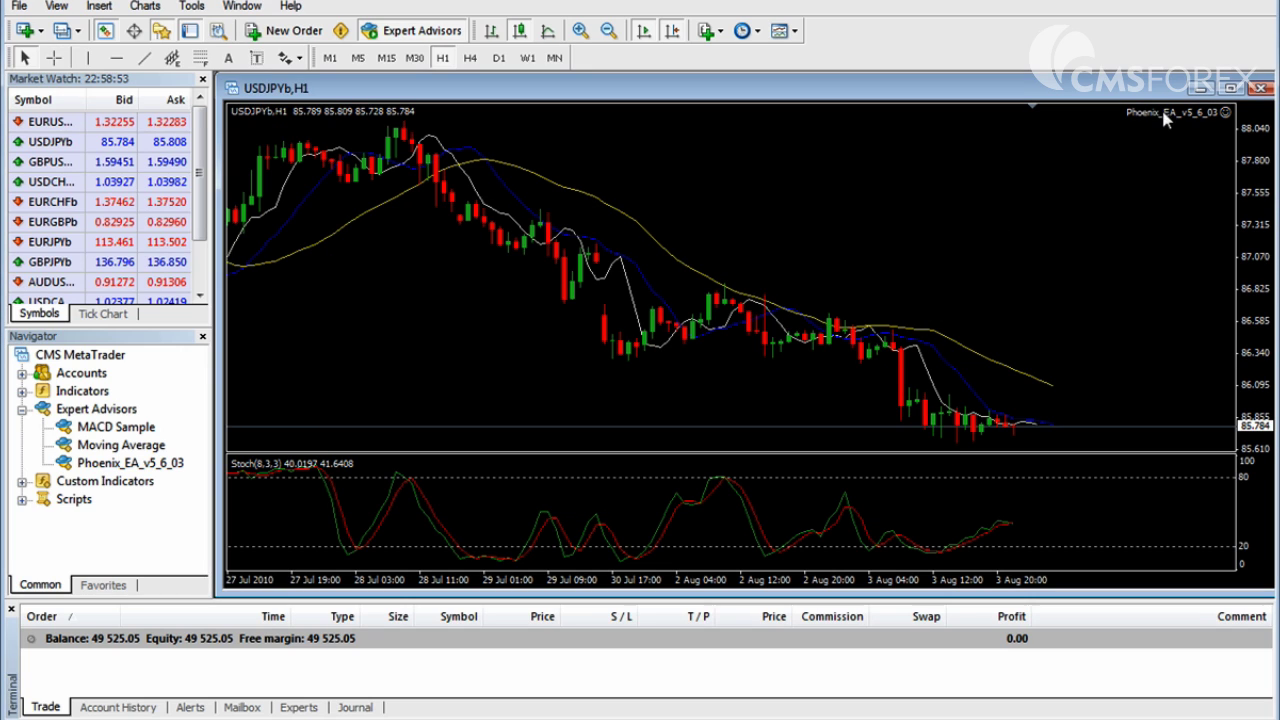